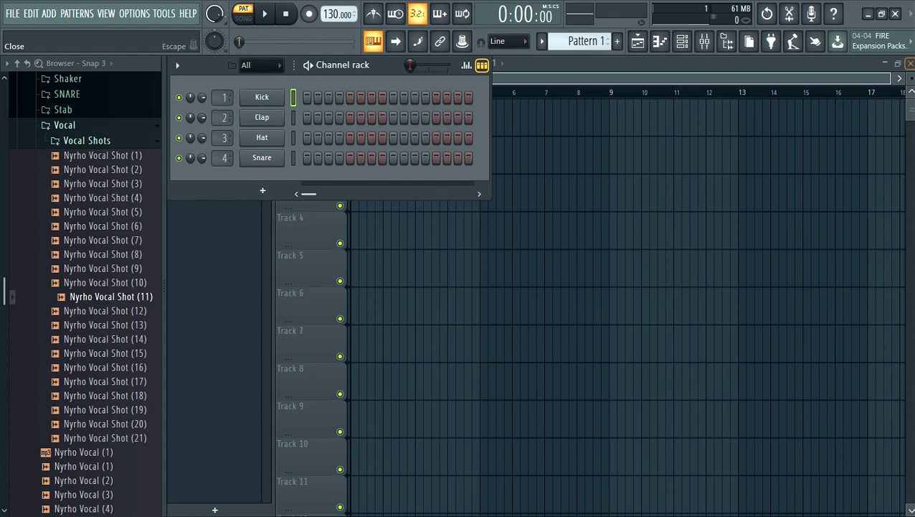
Step: Close the playlist and place the mixer window directly below the channel rack, filling the lower workspace
left_click(911, 63)
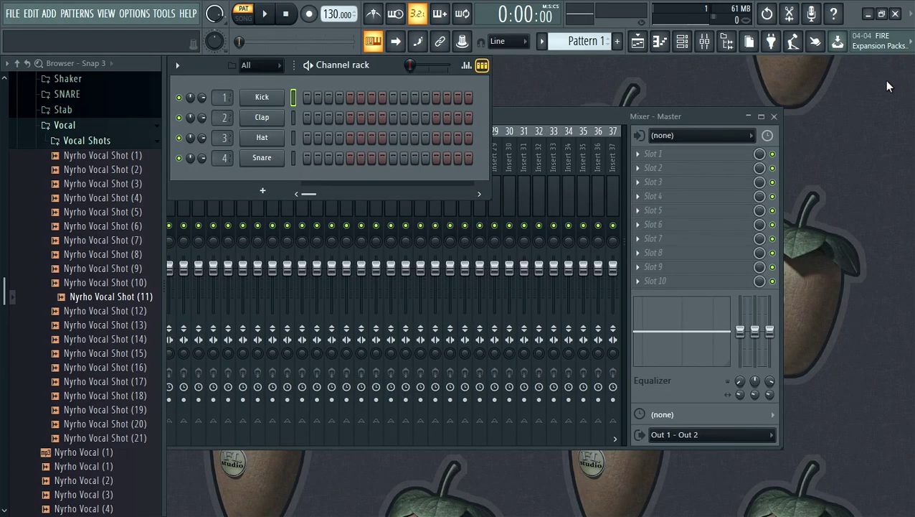
left_click_drag(609, 128, 725, 214)
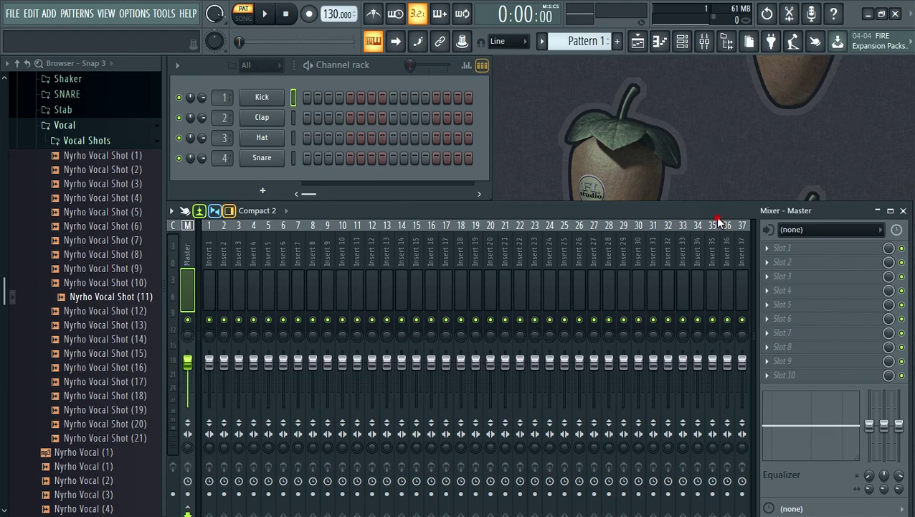
left_click_drag(729, 221, 724, 218)
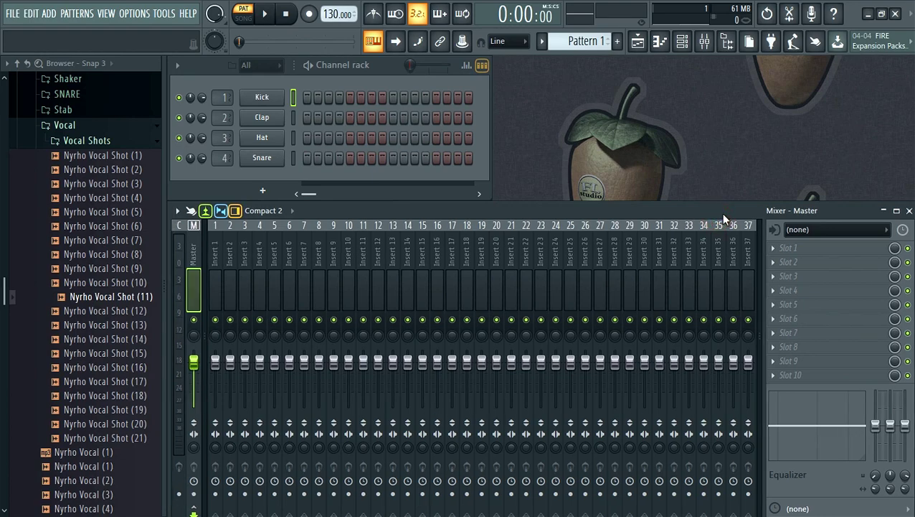
left_click_drag(720, 204, 715, 212)
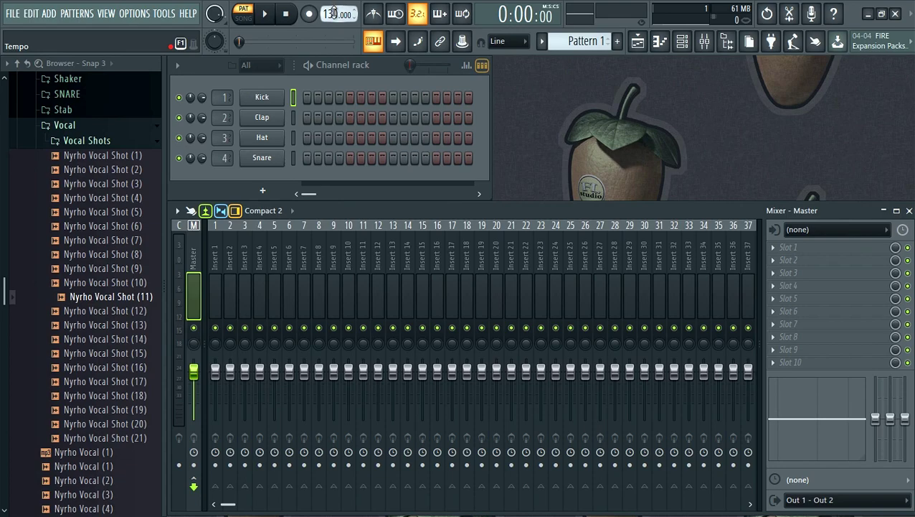
Step: Set the project tempo to the 100 BPM preset
left_click_drag(333, 11, 333, 16)
mouse_move(333, 11)
left_mouse_down()
mouse_move(333, 58)
mouse_move(336, 13)
left_mouse_up()
scroll(336, 13, "up", 7)
right_click(337, 13)
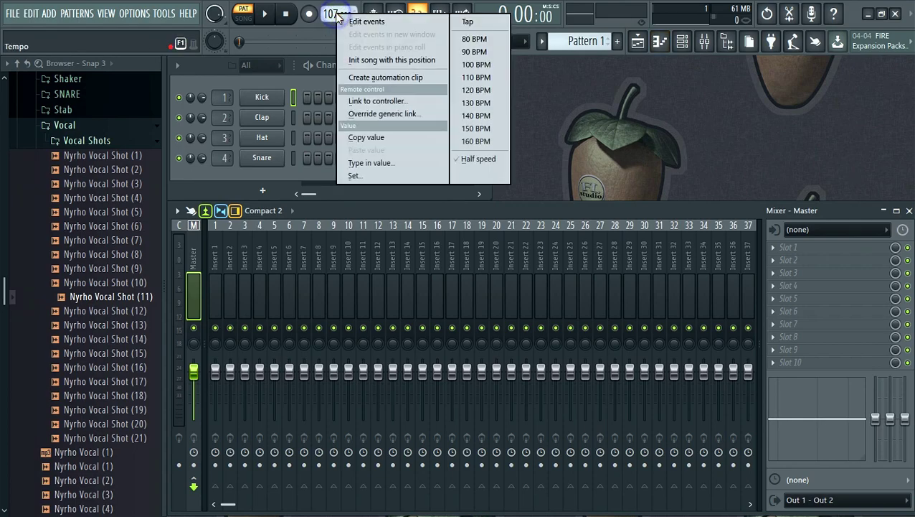
left_click(485, 67)
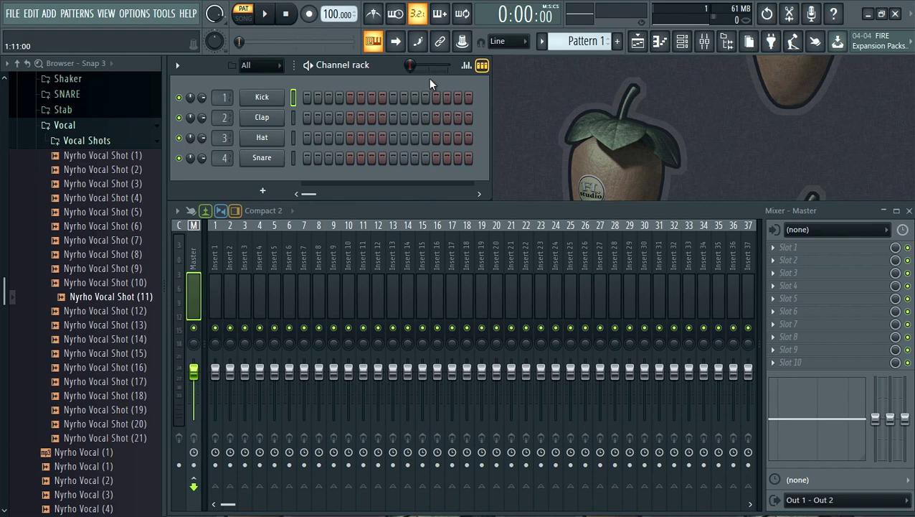
Step: Open the Kick channel's piano roll to view its note grid, and close it again
right_click(284, 96)
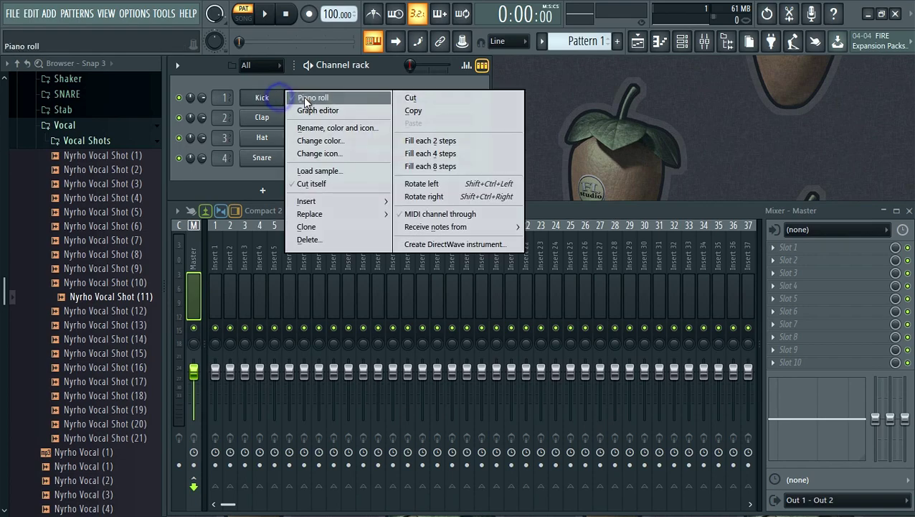
left_click(307, 101)
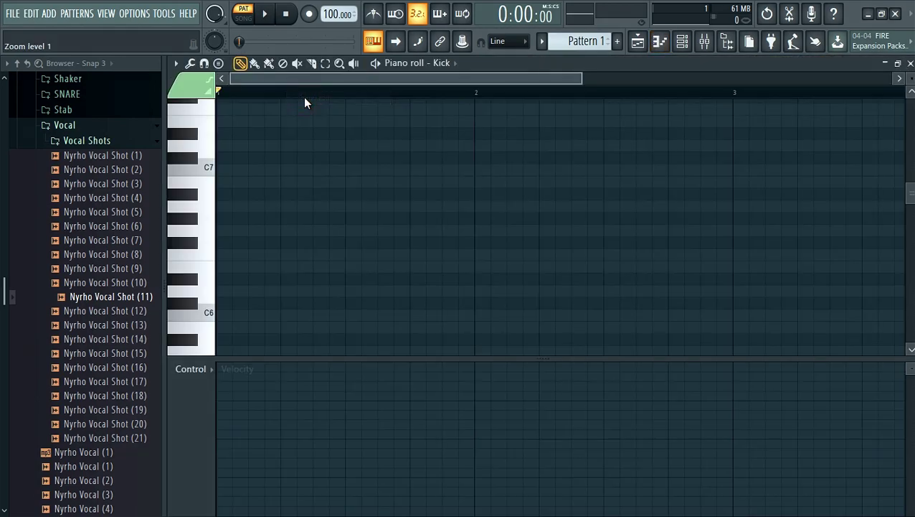
left_click_drag(585, 81, 897, 77)
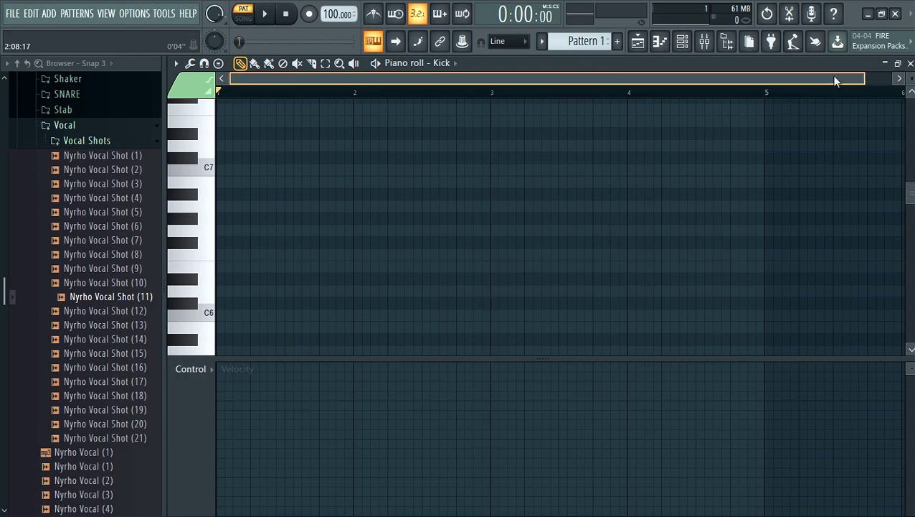
left_click(911, 63)
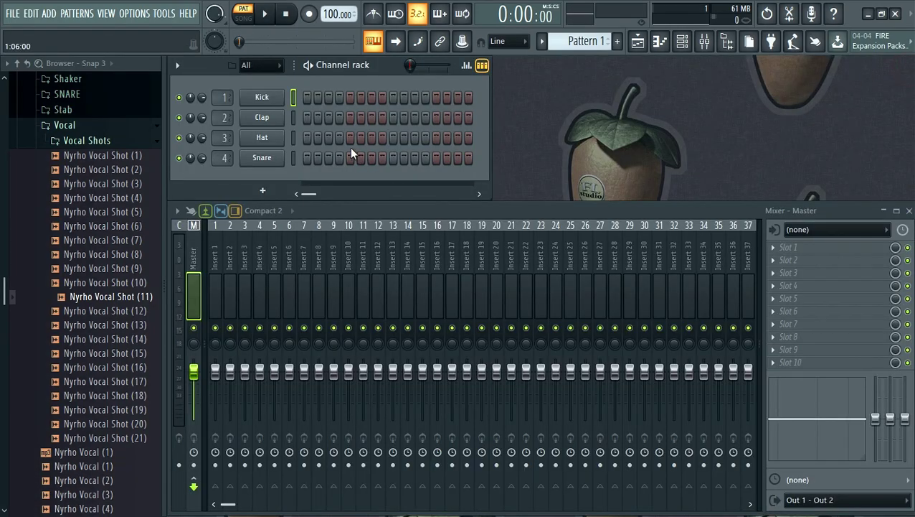
Step: Place an F6 note on each of the four beats of bar 1 in the Kick channel's piano roll and play them
right_click(268, 97)
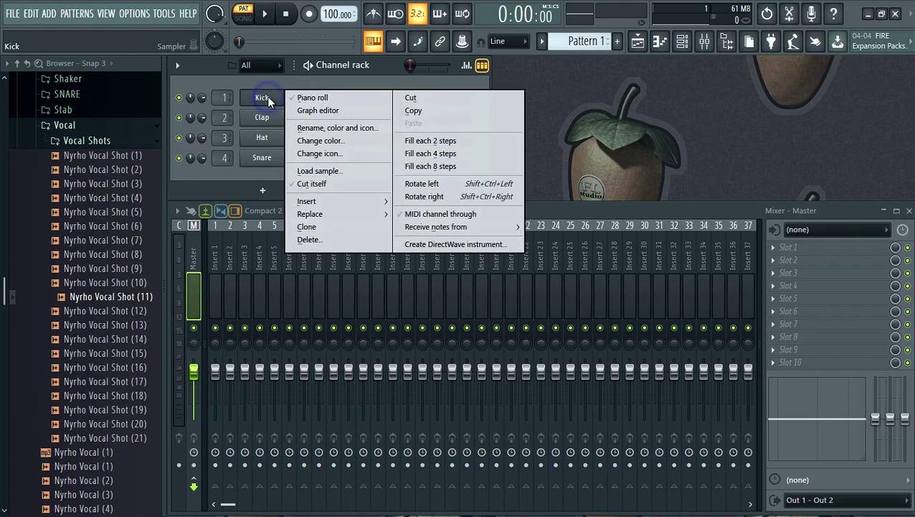
left_click(309, 96)
left_click(238, 193)
left_click_drag(239, 193, 235, 255)
left_click(258, 255)
left_click(296, 256)
left_click(333, 254)
left_click(291, 254)
key("space")
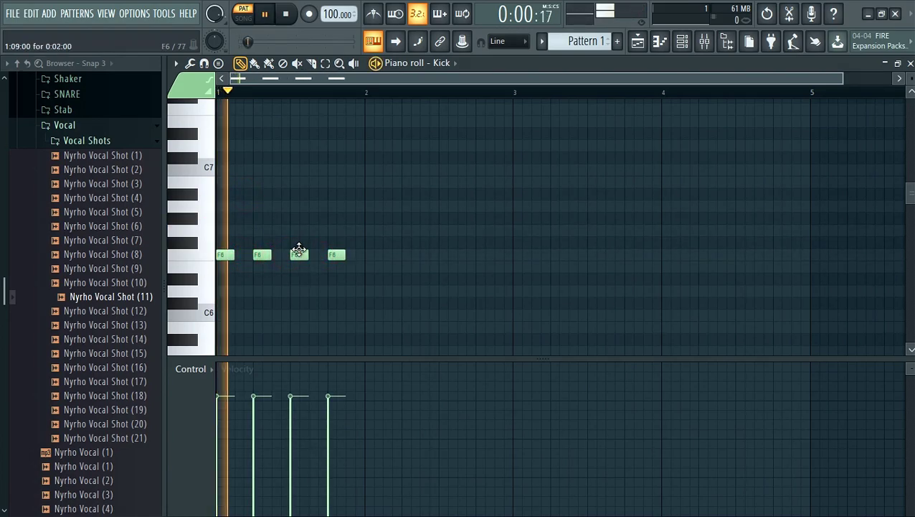
key("space")
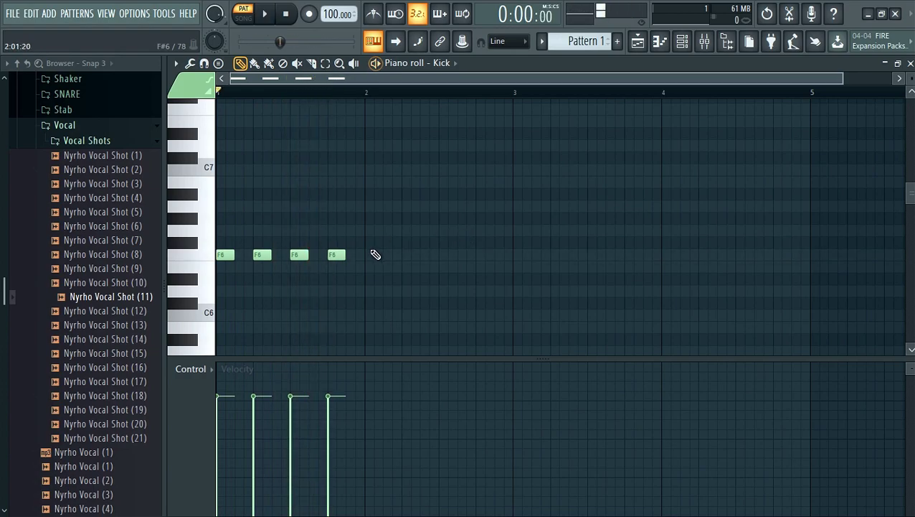
Step: Delete the four F6 kick notes and close the piano roll
right_click(336, 255)
right_click(299, 255)
right_click(262, 255)
right_click(225, 254)
left_click(910, 65)
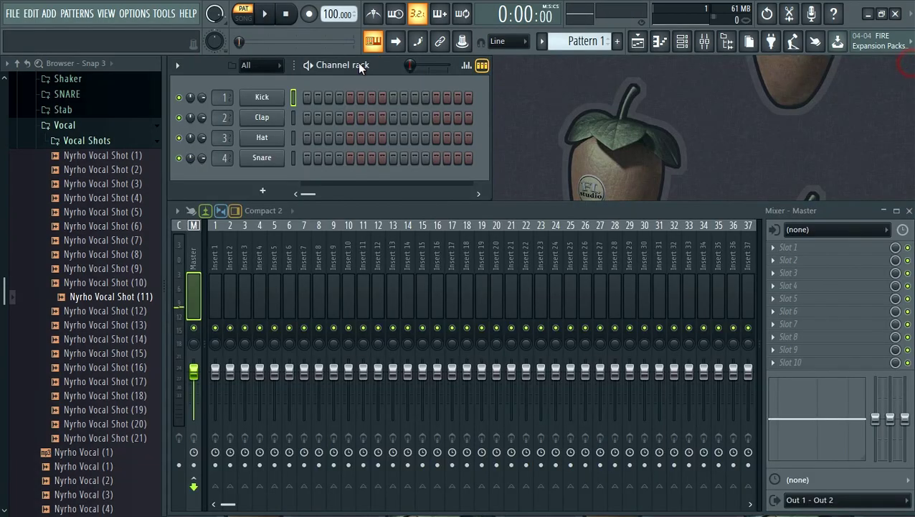
right_click(281, 94)
left_click(307, 99)
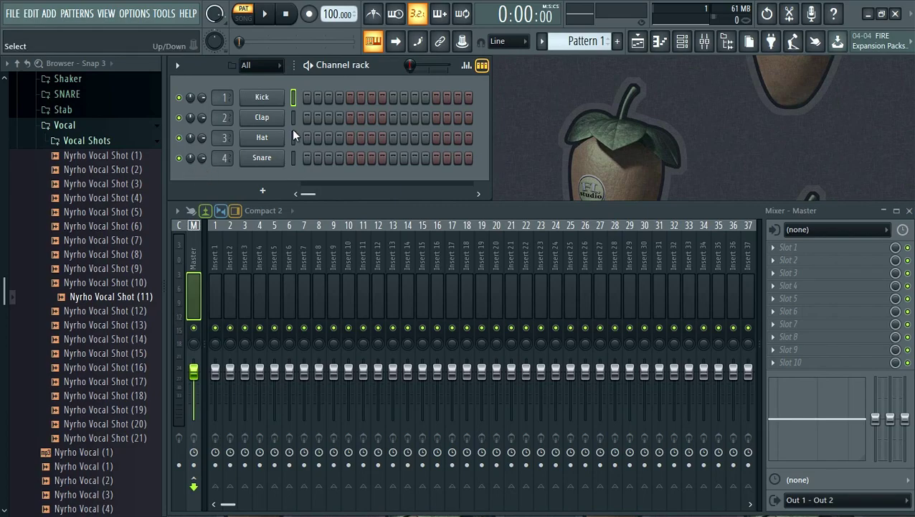
left_click(271, 176)
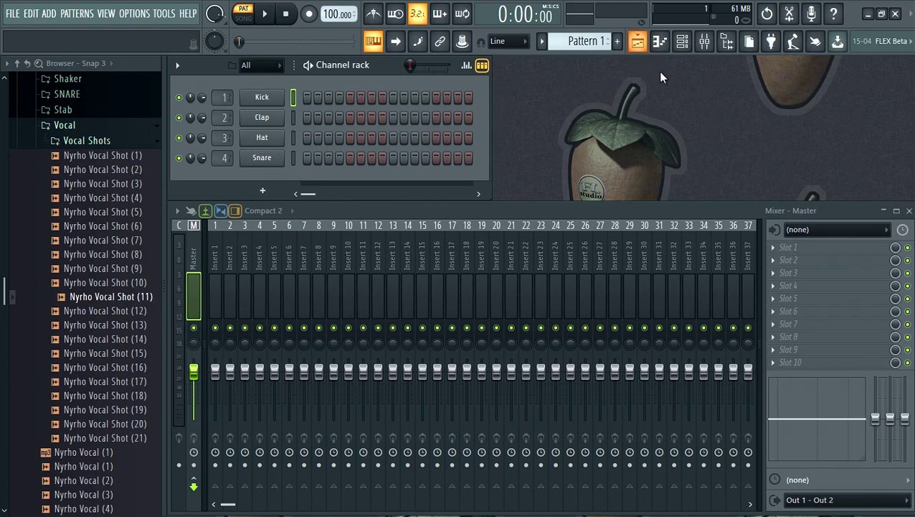
Step: Add the FL Keys instrument as a new channel, move its window up, and test a piano key
left_click(773, 44)
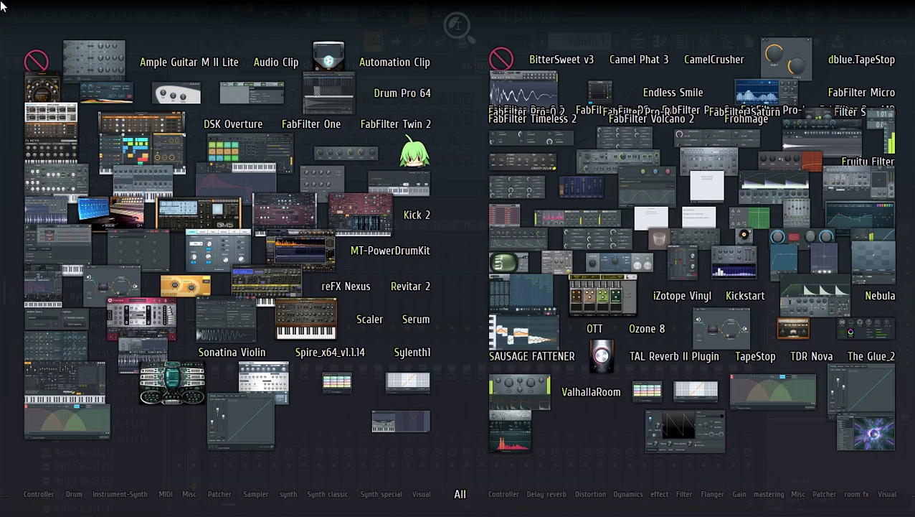
left_click(57, 152)
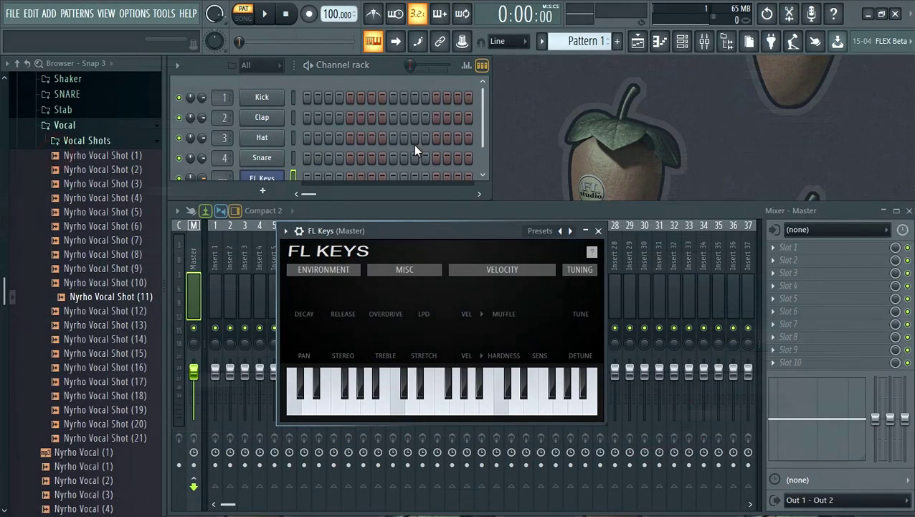
left_click_drag(473, 228, 558, 117)
left_click(538, 283)
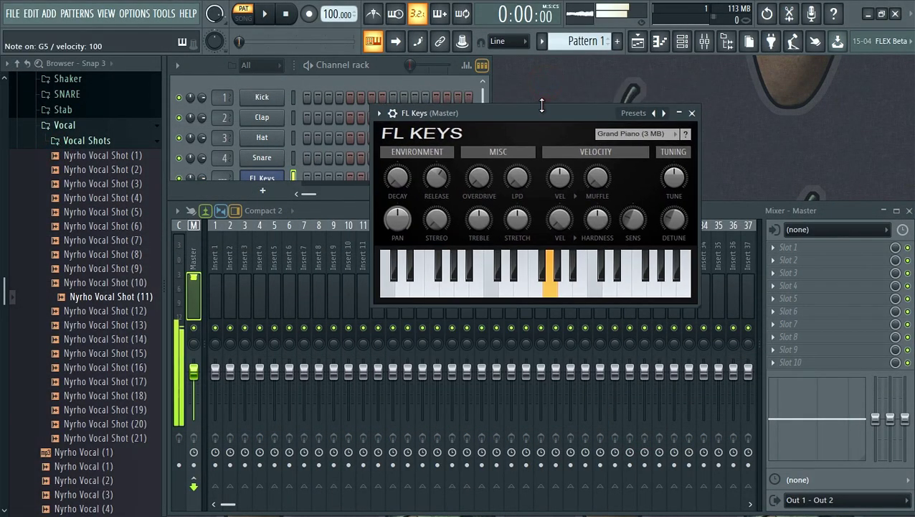
Step: Place C7 notes on the first two beats of bar 1 in the FL Keys channel's piano roll
left_click(388, 73)
left_click_drag(483, 131, 482, 178)
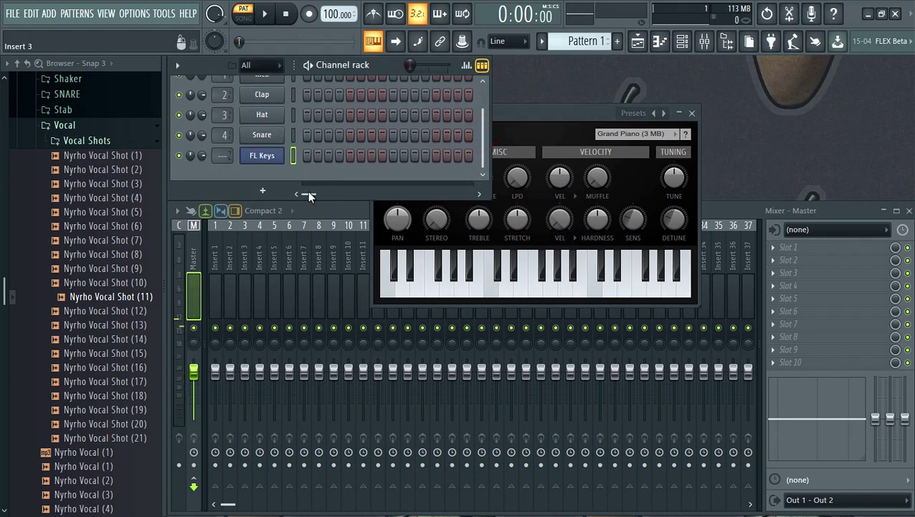
right_click(284, 155)
left_click(316, 161)
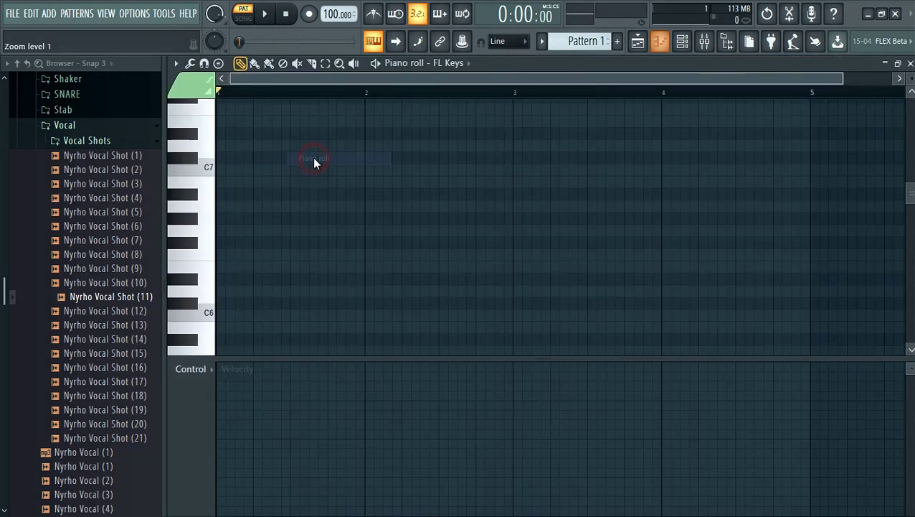
left_click(224, 170)
left_click(262, 169)
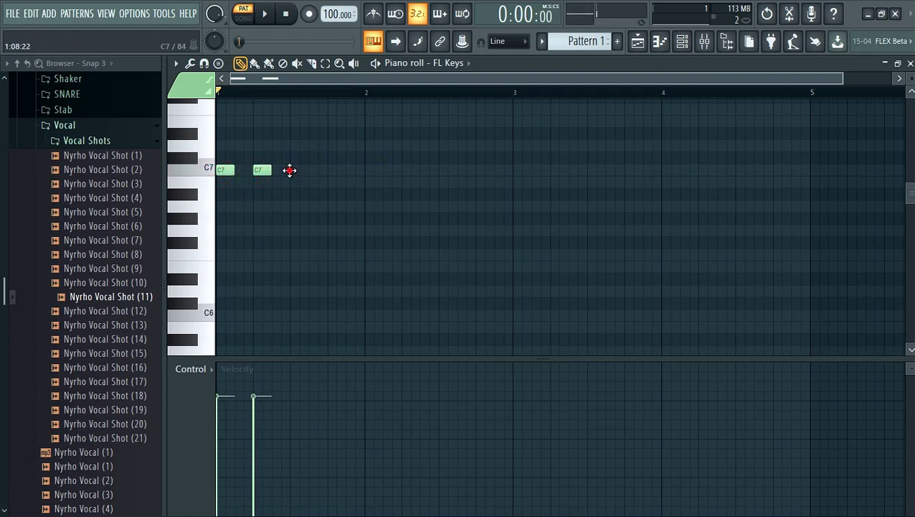
left_click(297, 170)
left_click(273, 218)
left_click(231, 207)
right_click(298, 168)
right_click(280, 218)
right_click(235, 207)
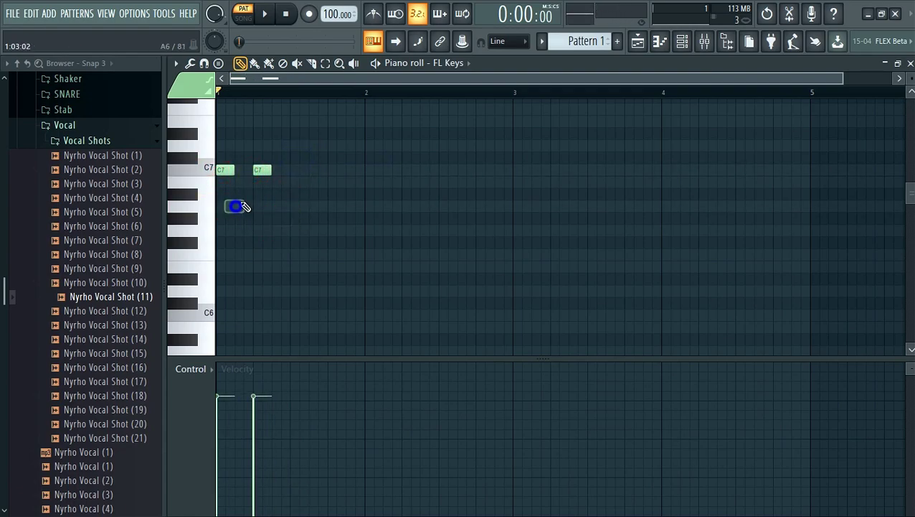
Step: Paint continuous rows of C7 and A6 notes across bar 1 with the Paint tool and play them back
mouse_move(260, 170)
left_mouse_down()
mouse_move(241, 170)
mouse_move(359, 170)
mouse_move(330, 172)
left_mouse_up()
left_click(254, 64)
left_click(191, 171)
left_click(189, 190)
left_click(194, 207)
left_click_drag(228, 210, 412, 207)
key("space")
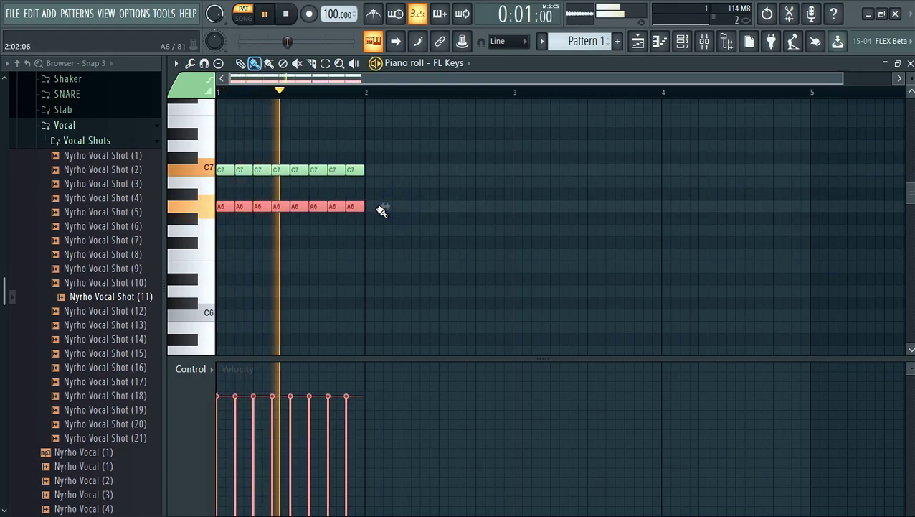
key("space")
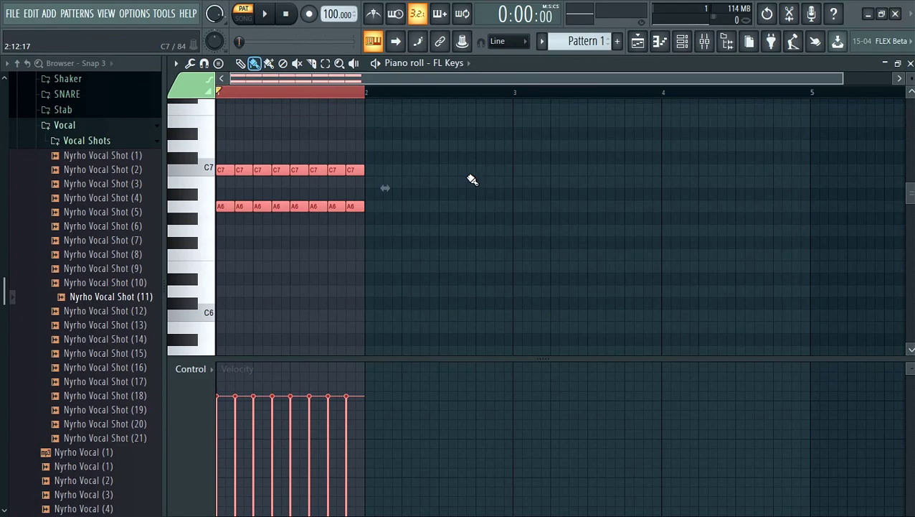
Step: Delete all the FL Keys notes and close the piano roll
left_click(396, 185)
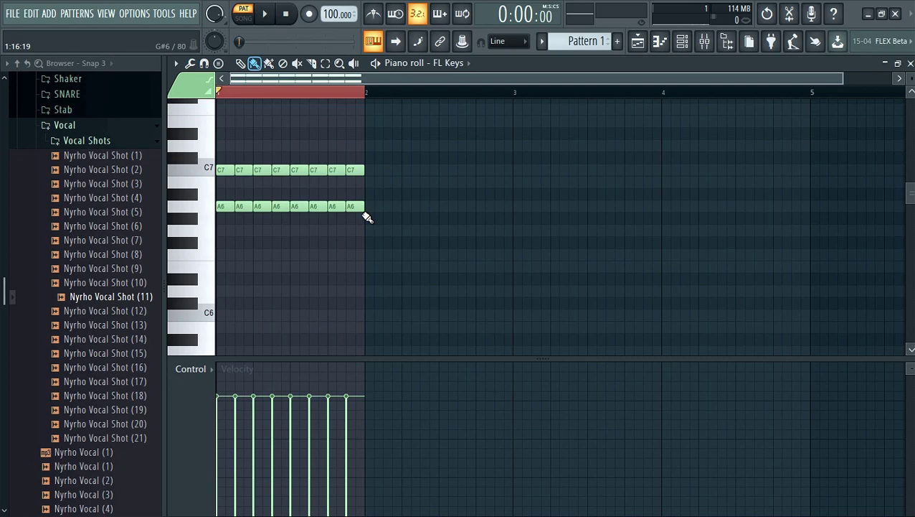
right_click(357, 208)
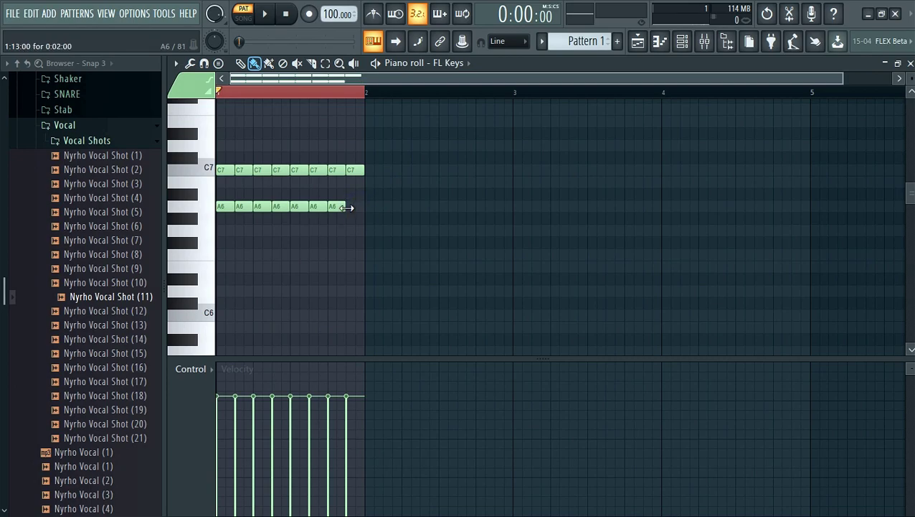
key("ctrl+a")
key("Delete")
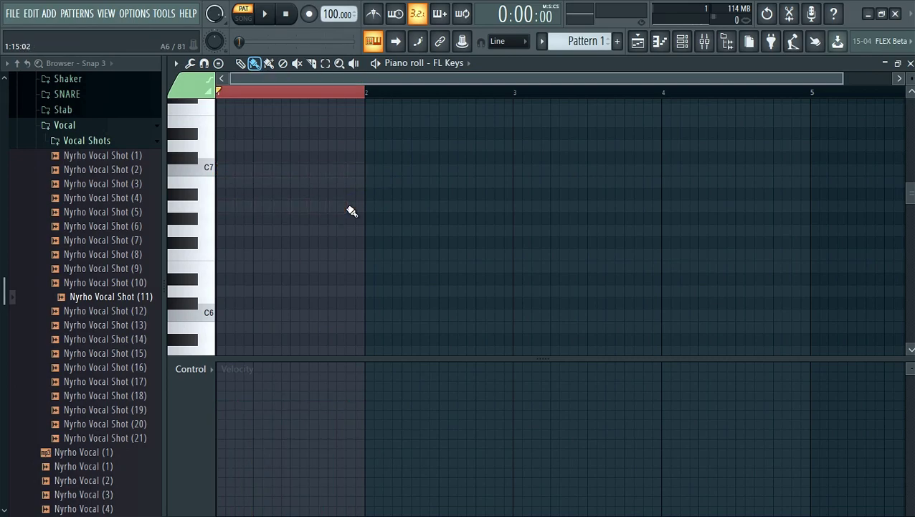
left_click(910, 64)
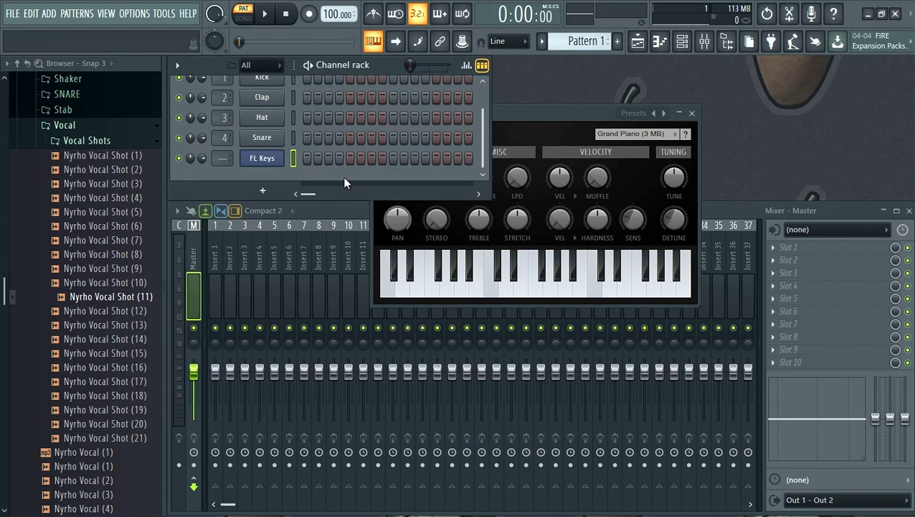
Step: Reopen the FL Keys channel's piano roll and scatter nine notes between E6 and D7 across bars 1 and 2
right_click(282, 160)
left_click(302, 159)
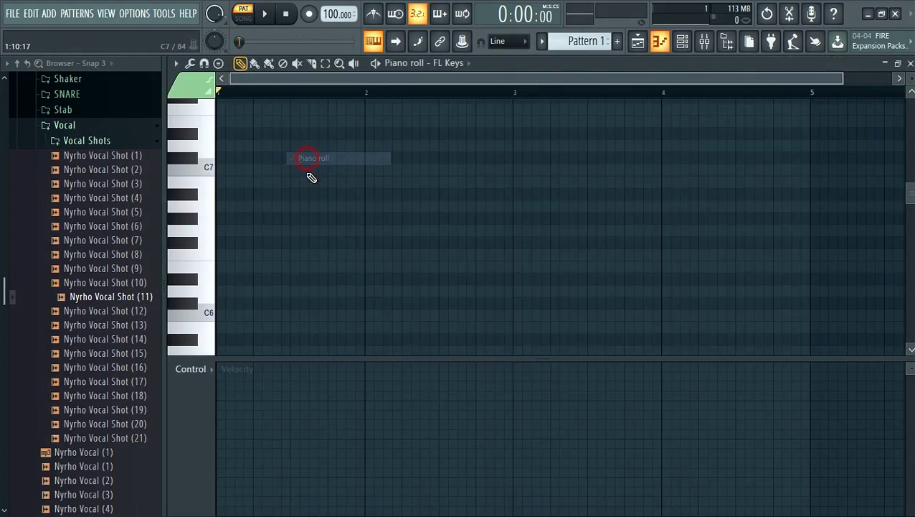
left_click(255, 181)
left_click(332, 231)
left_click(423, 146)
left_click(282, 157)
left_click(257, 255)
left_click(266, 267)
left_click(319, 215)
left_click(337, 193)
left_click(299, 193)
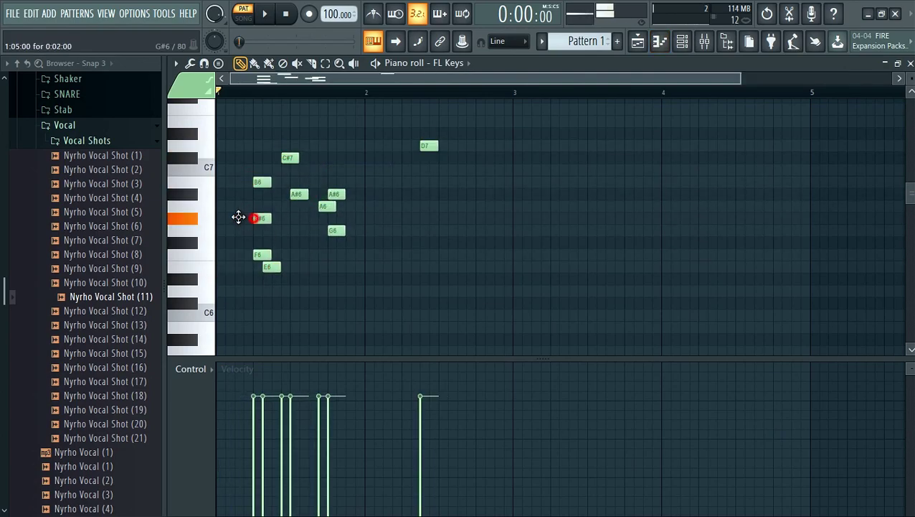
Step: Add nine more scattered notes between F6 and D#7, from bar 1 to the start of bar 2, and play the pattern
left_click(243, 219)
left_click(230, 182)
left_click(249, 146)
left_click(262, 133)
left_click(365, 243)
left_click(299, 243)
left_click_drag(312, 228, 309, 230)
left_click(370, 146)
left_click(332, 135)
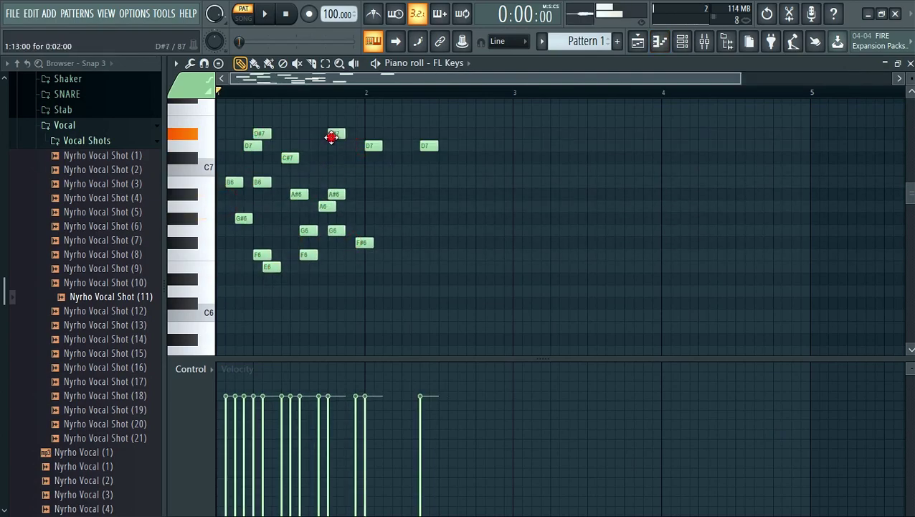
key("space")
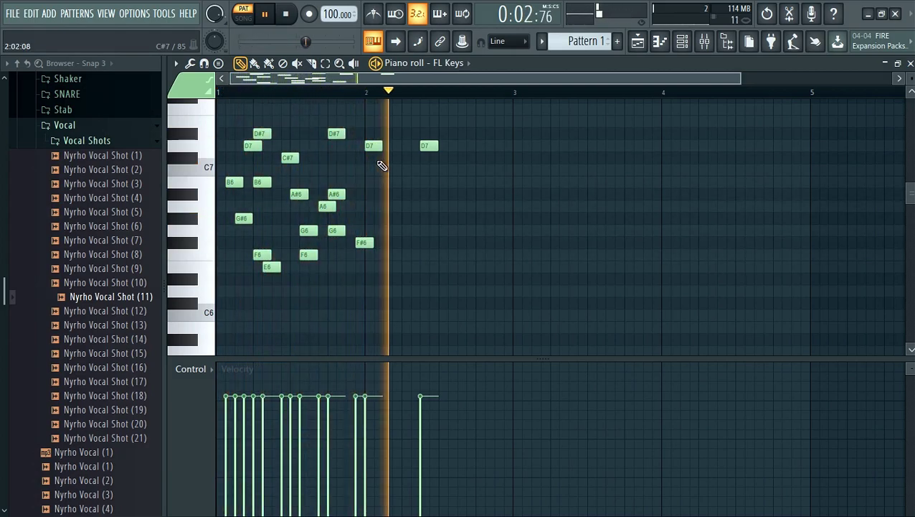
key("space")
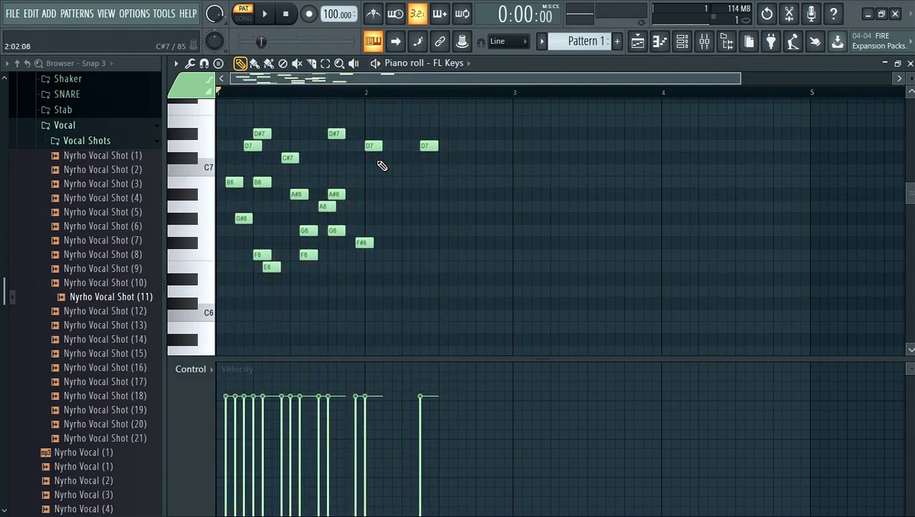
Step: Close the piano roll and bring up the FL Keys instrument window from its channel
left_click(910, 63)
left_click(262, 159)
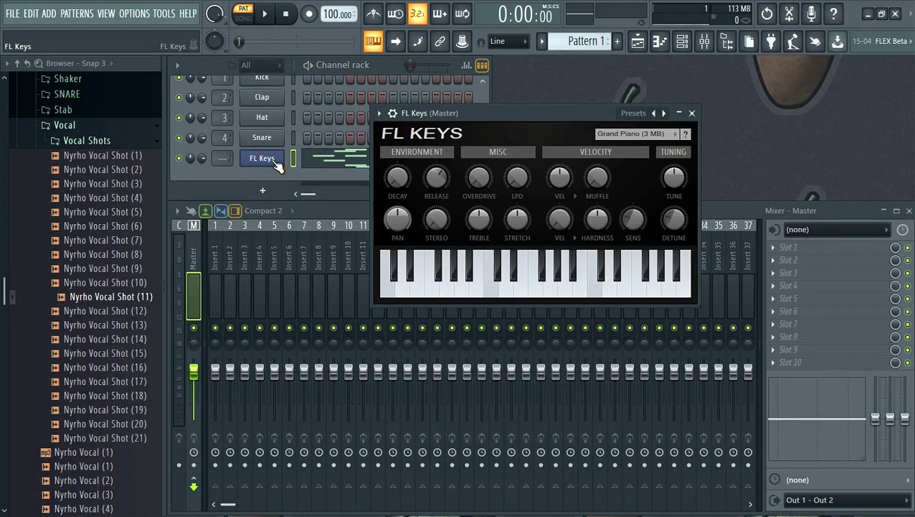
Step: Show the mixer, move it clear of the channel rack and bring it in front of the FL Keys window
left_click(276, 161)
left_click(277, 161)
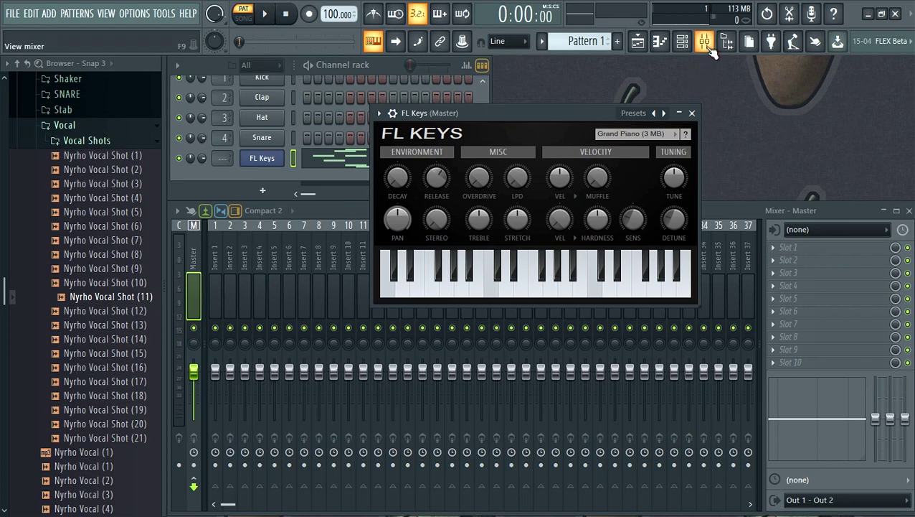
left_click(707, 45)
left_click(706, 45)
left_click(706, 45)
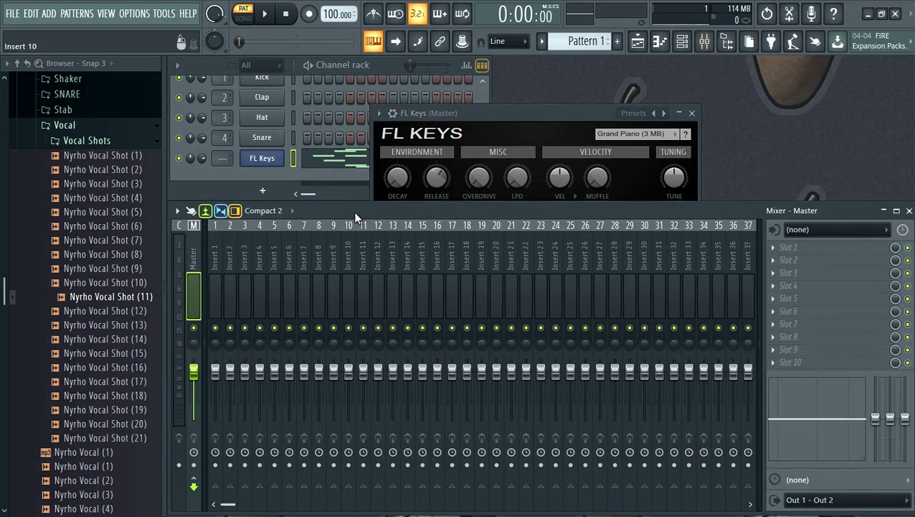
left_click_drag(353, 211, 486, 153)
left_click(282, 159)
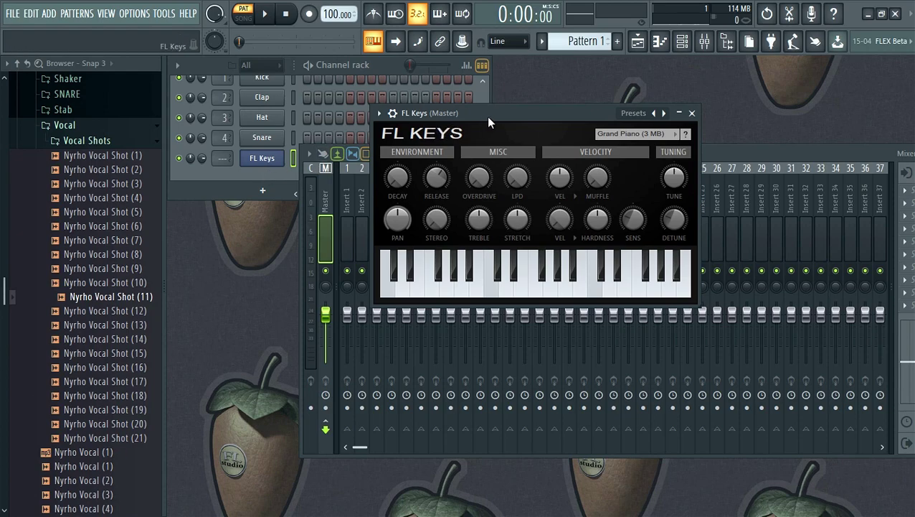
left_click(720, 152)
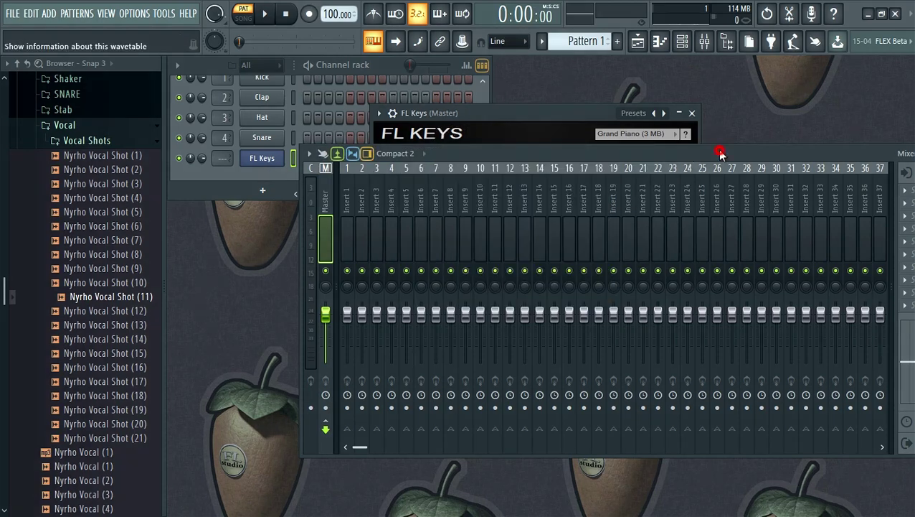
Step: Route the selected FL Keys channel to mixer track Insert 1
left_click(345, 234)
right_click(345, 234)
mouse_move(385, 276)
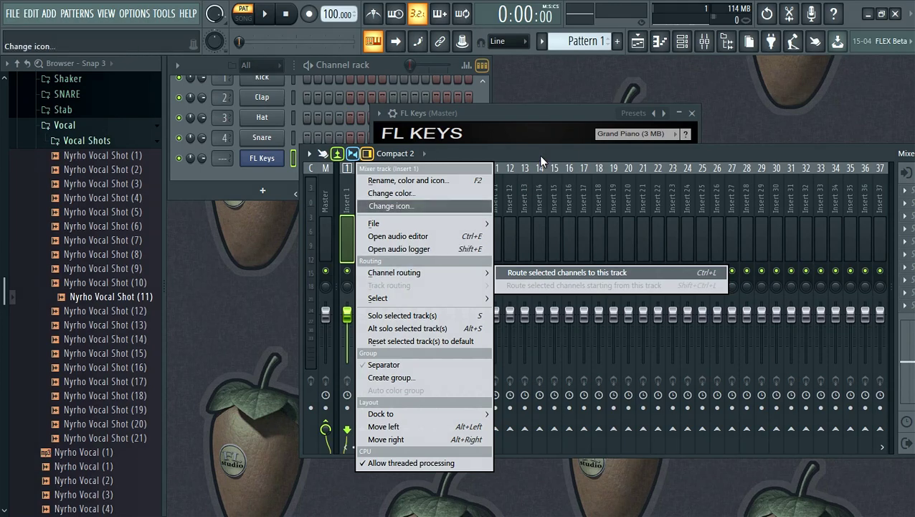
left_click(344, 225)
right_click(347, 227)
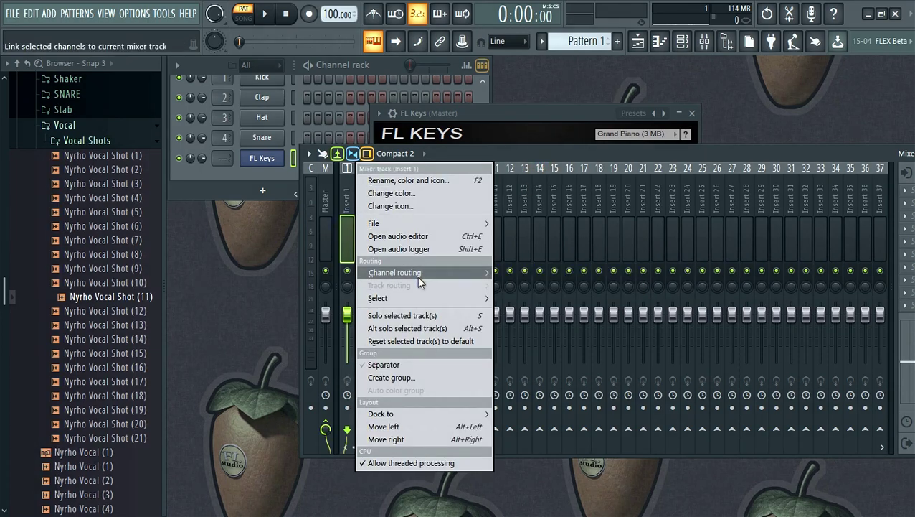
mouse_move(414, 279)
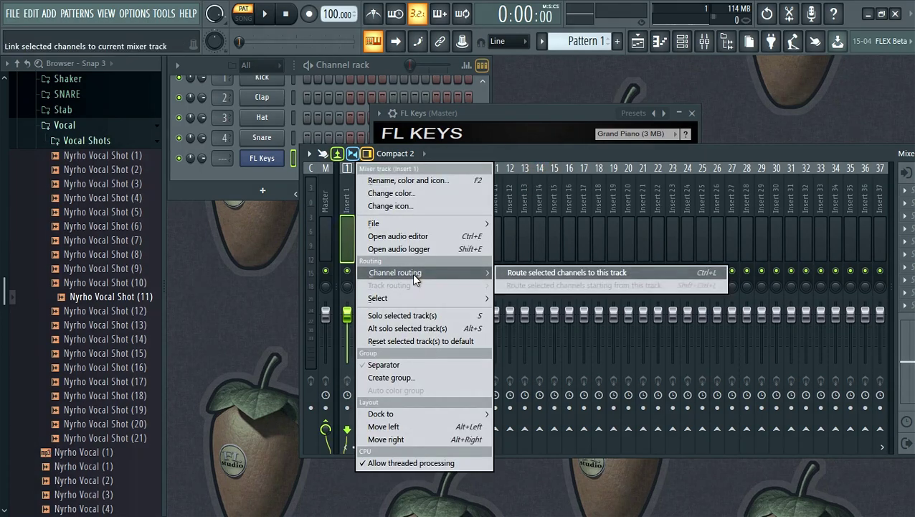
left_click(544, 270)
Step: Move the mixer closer to the browser, play the pattern briefly through it and bring the channel rack forward
left_click_drag(532, 154, 444, 143)
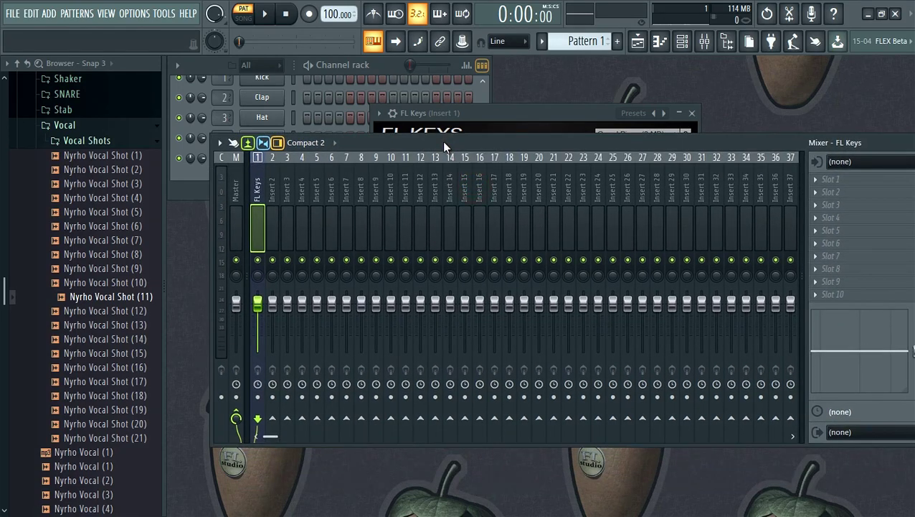
key("space")
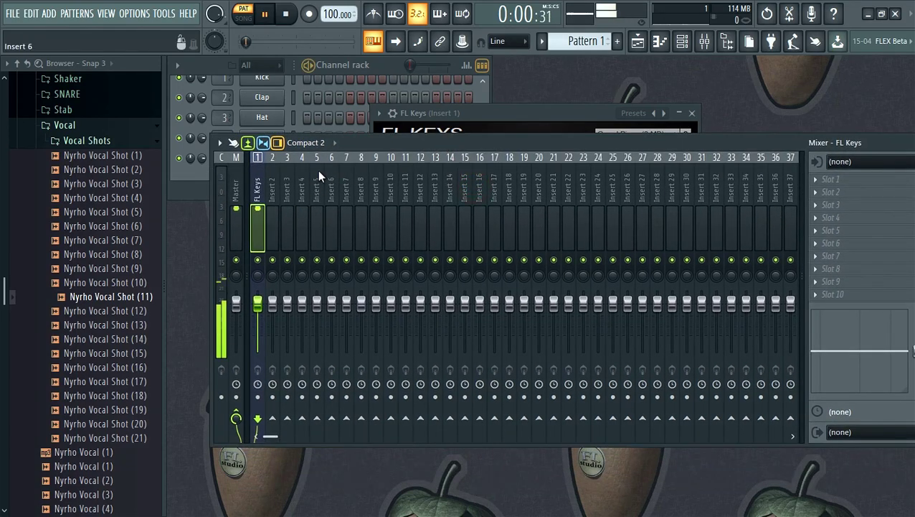
key("space")
key("F6")
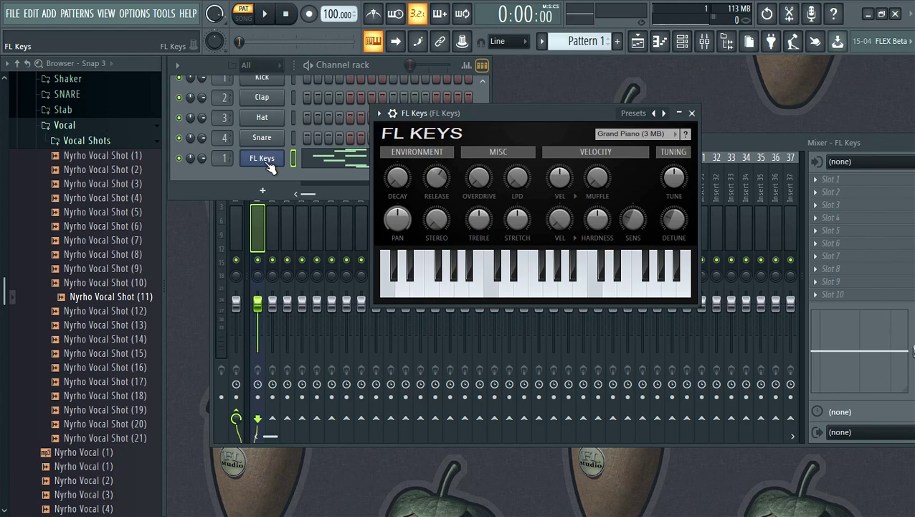
Step: Open the playlist, choose Pattern 1 as the clip source and paint eight clips along Track 1 from bar 2
left_click(638, 43)
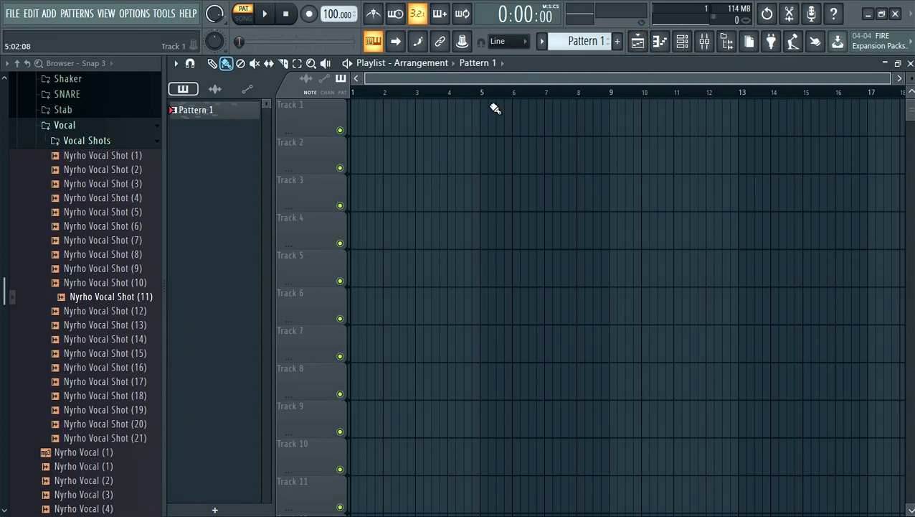
left_click(502, 64)
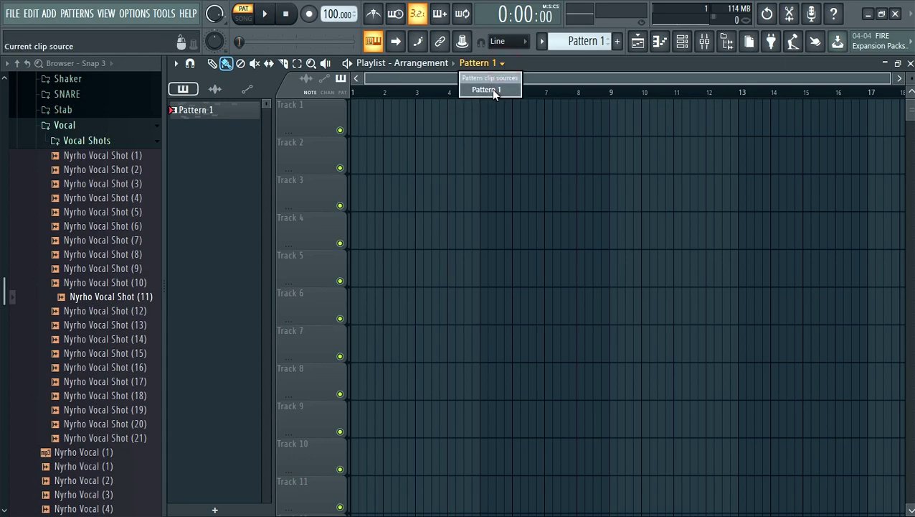
left_click(492, 89)
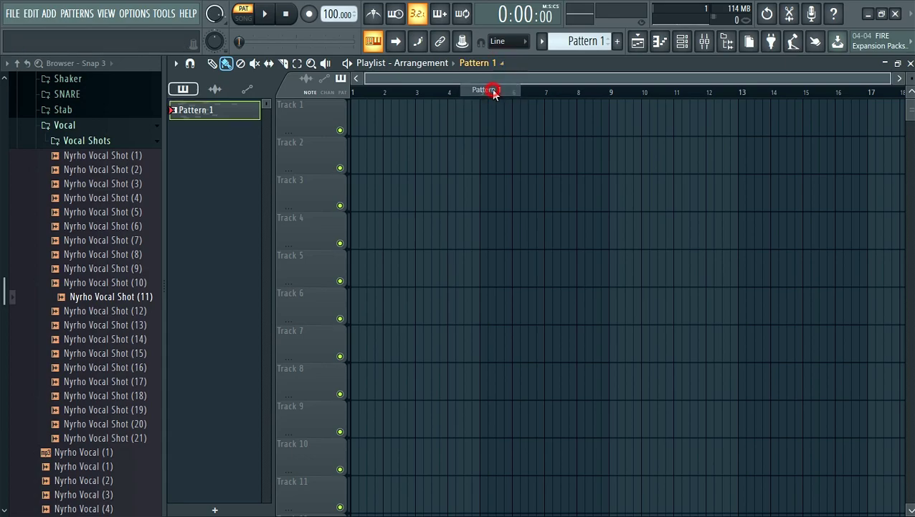
left_click(386, 122)
mouse_move(383, 120)
left_mouse_down()
mouse_move(875, 115)
mouse_move(482, 128)
left_mouse_up()
Step: Select the Track 1 clips, shift them back to start at bar 1 and play the pattern briefly
left_click_drag(854, 149, 491, 147)
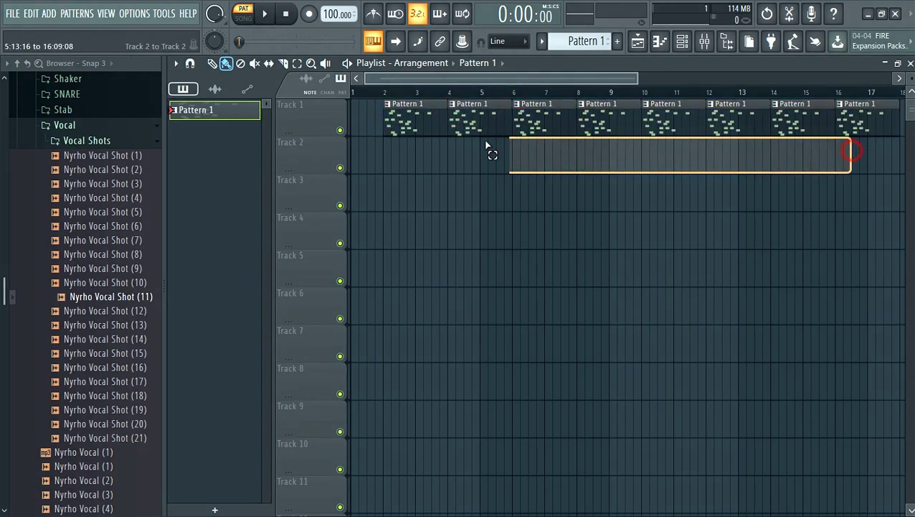
key("shift+Left")
key("space")
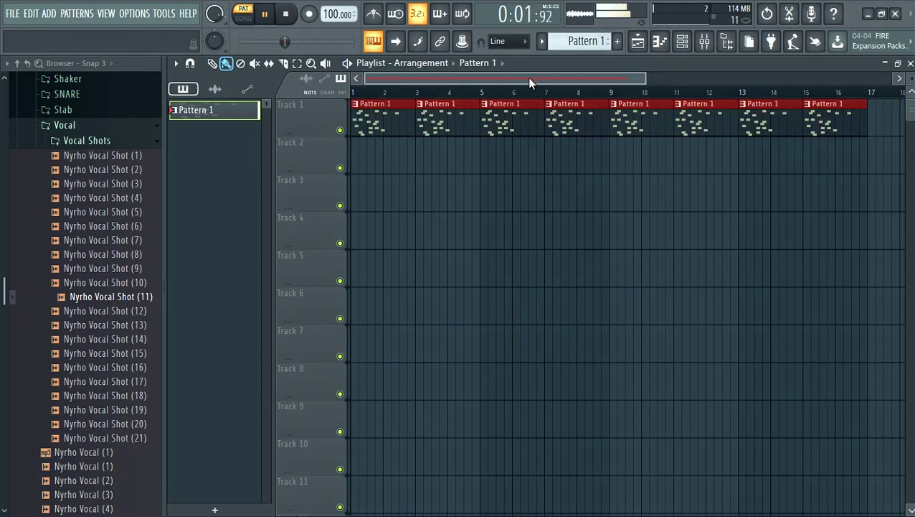
key("space")
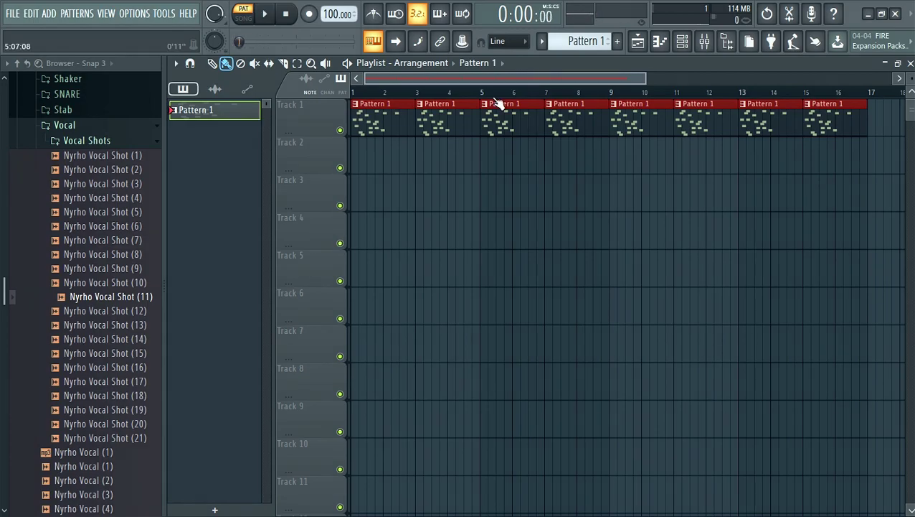
Step: Switch playback to song mode, play the arrangement briefly and return the playhead to bar 1
left_click(244, 17)
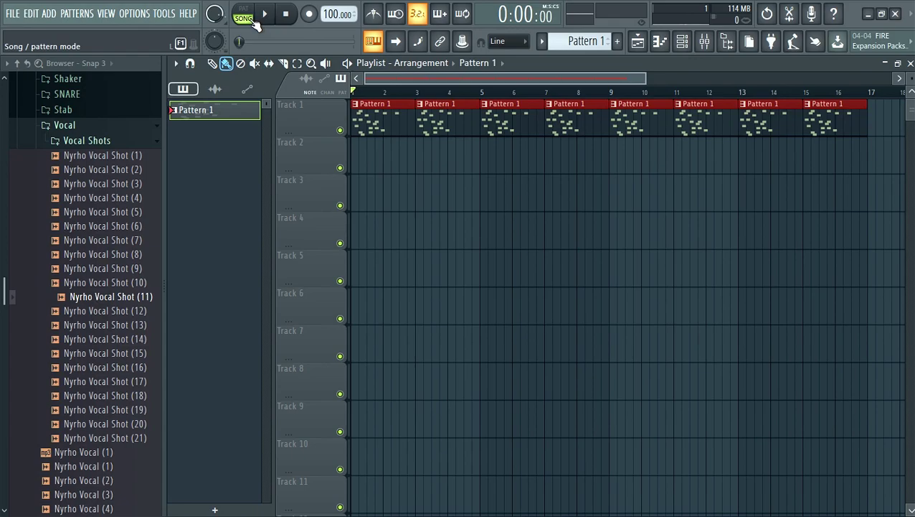
key("space")
key("space")
mouse_move(353, 94)
left_mouse_down()
mouse_move(448, 91)
mouse_move(404, 101)
mouse_move(487, 118)
mouse_move(462, 93)
mouse_move(355, 93)
left_mouse_up()
Step: Toggle playback between pattern and song mode, ending in song mode, and play the arrangement again
left_click(244, 13)
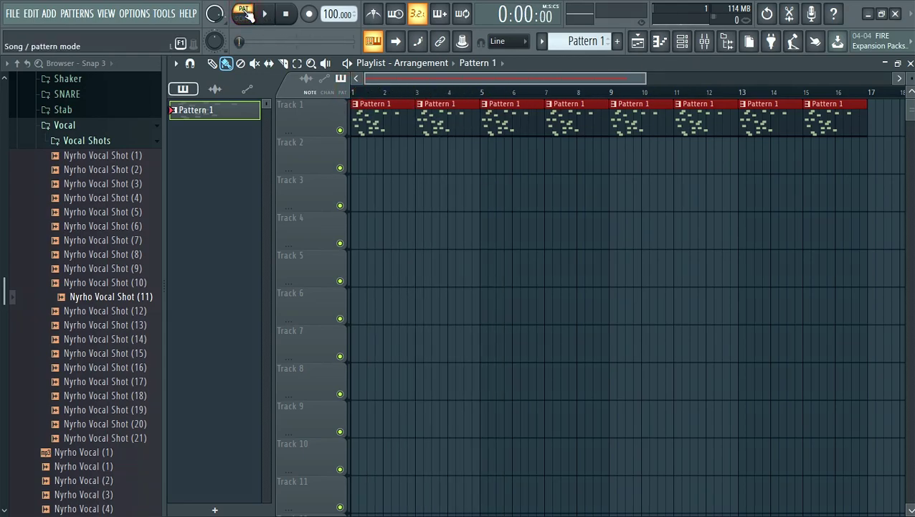
left_click(245, 14)
left_click(245, 15)
left_click(245, 15)
left_click(245, 15)
left_click(245, 14)
key("space")
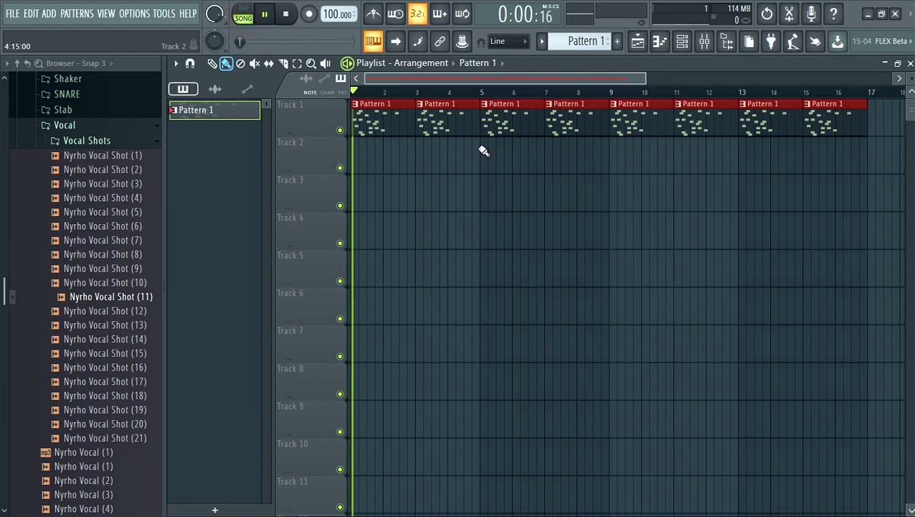
key("space")
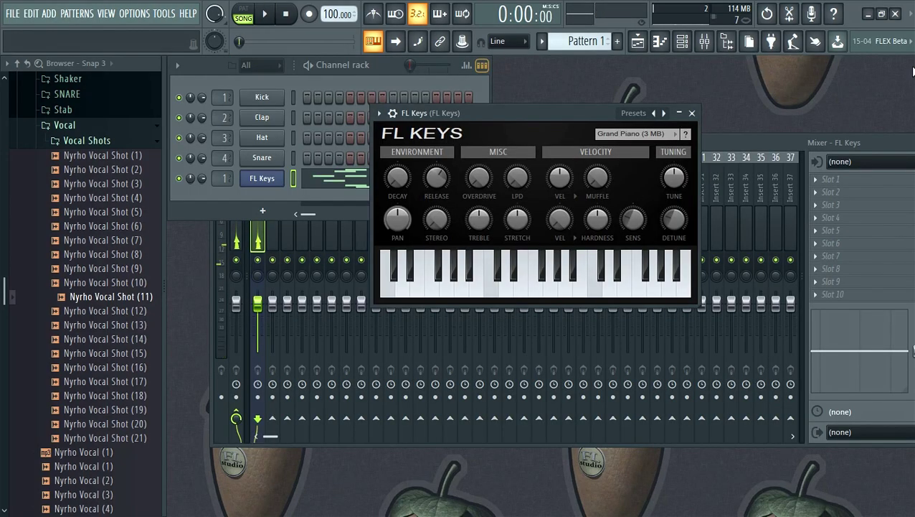
Step: Bring the channel rack forward and show and hide the playlist, piano roll, channel rack and mixer in turn, leaving only the rack shown
key("F6")
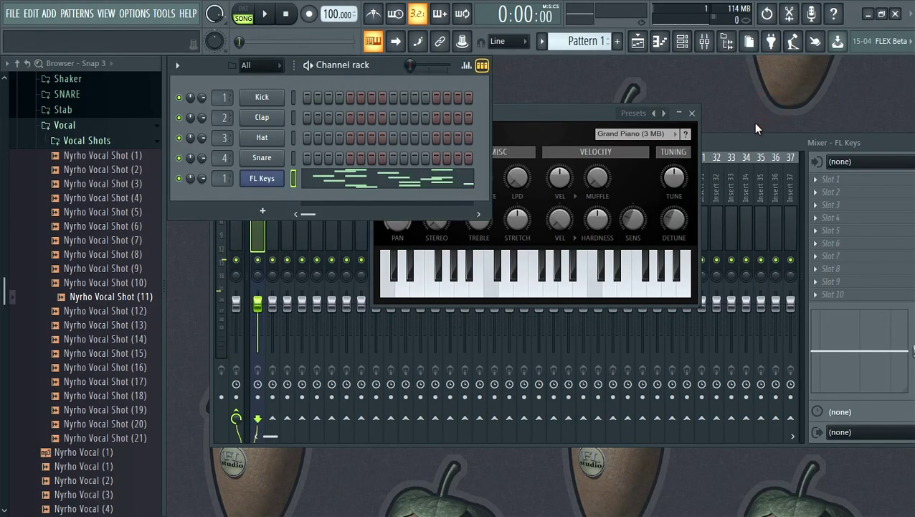
left_click(638, 42)
left_click(638, 41)
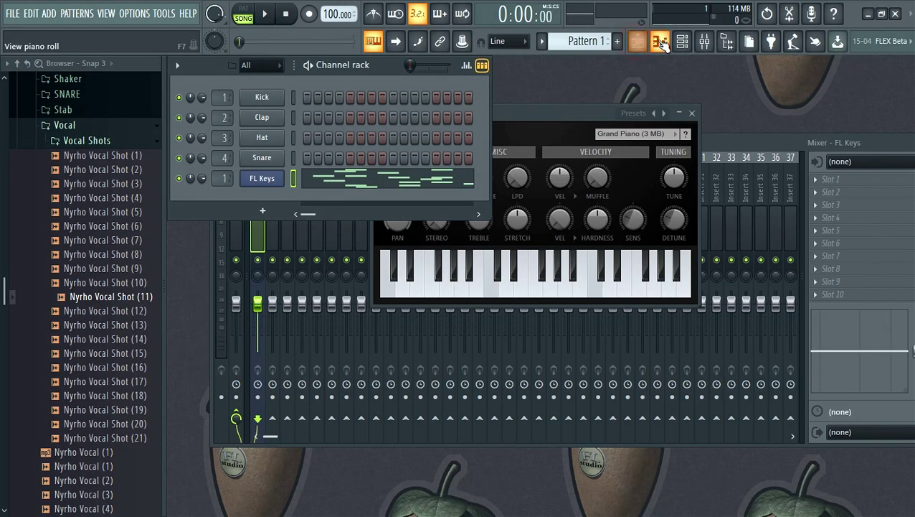
left_click(661, 43)
left_click(660, 42)
left_click(684, 42)
left_click(684, 42)
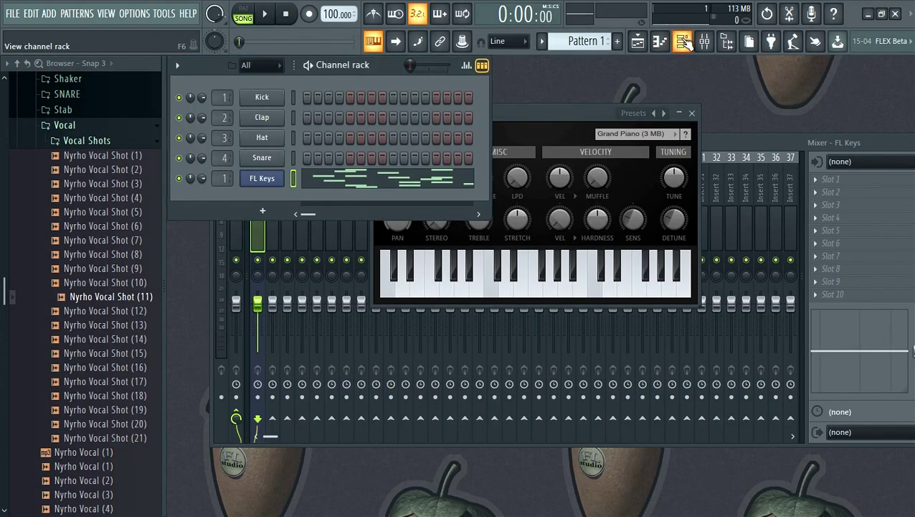
left_click(705, 41)
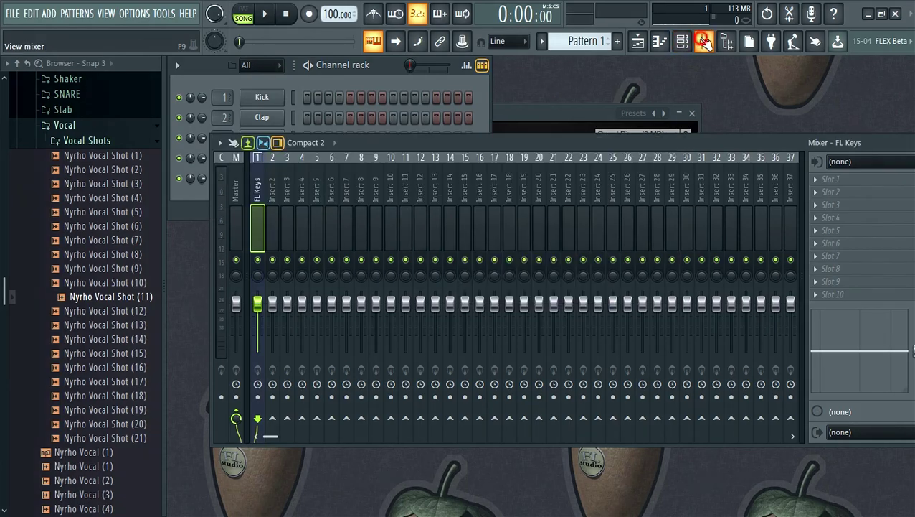
left_click(705, 42)
Step: Hide and show the browser several times, leaving it visible beside the channel rack
left_click(726, 42)
left_click(726, 42)
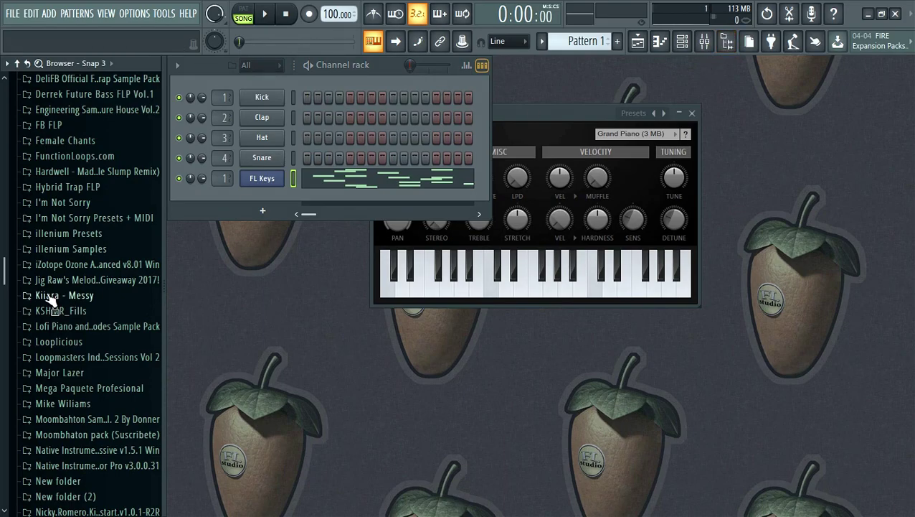
scroll(64, 276, "up", 12)
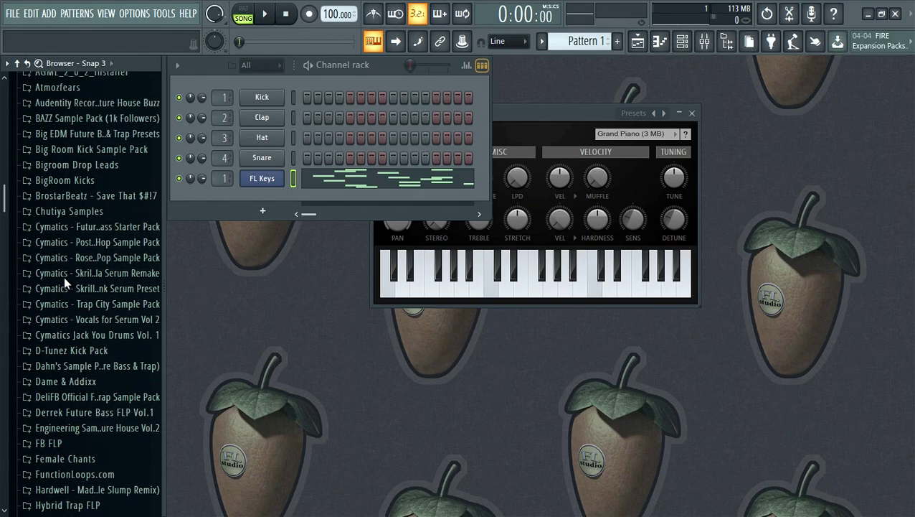
left_click(729, 43)
left_click(728, 43)
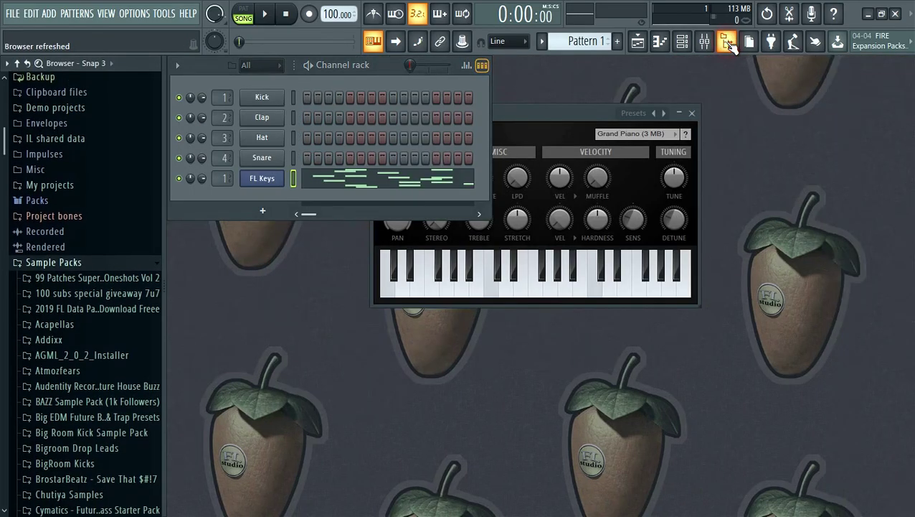
left_click(728, 43)
left_click(728, 43)
left_click(729, 43)
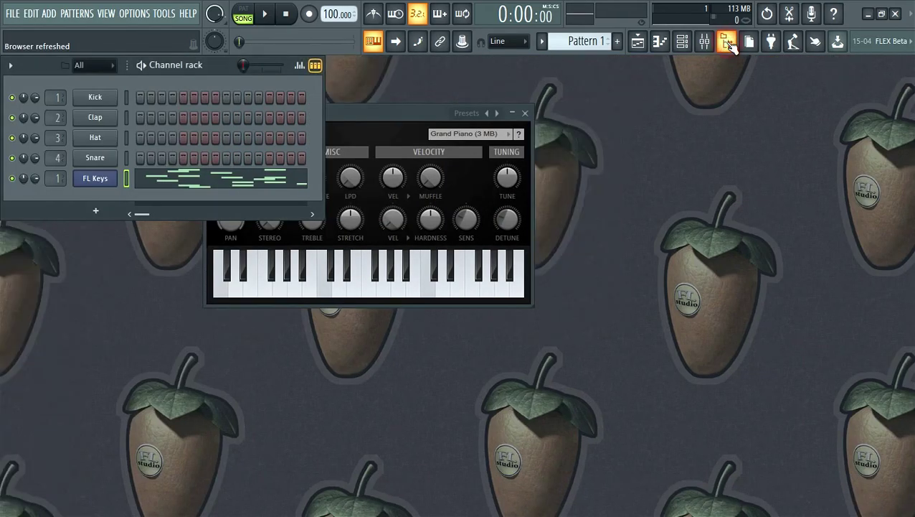
left_click(728, 43)
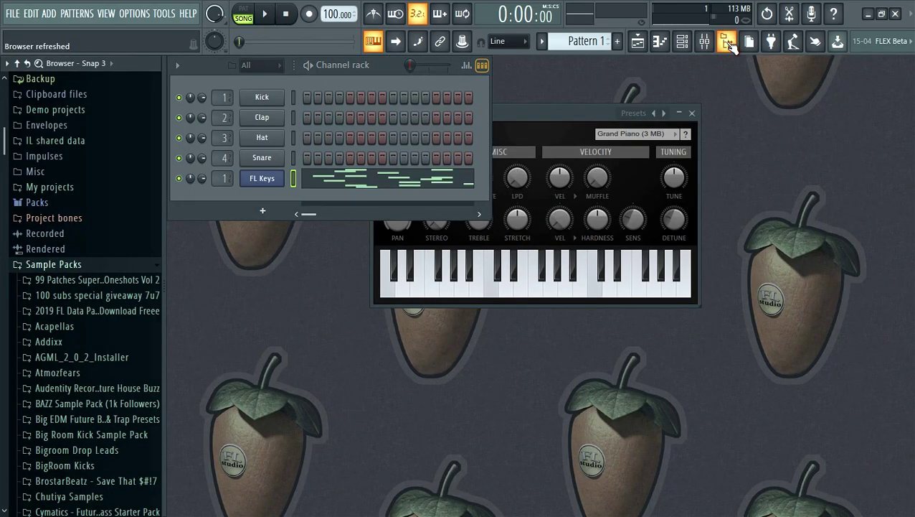
Step: Open the playlist and look through the Sample Packs folders in the browser
left_click(638, 41)
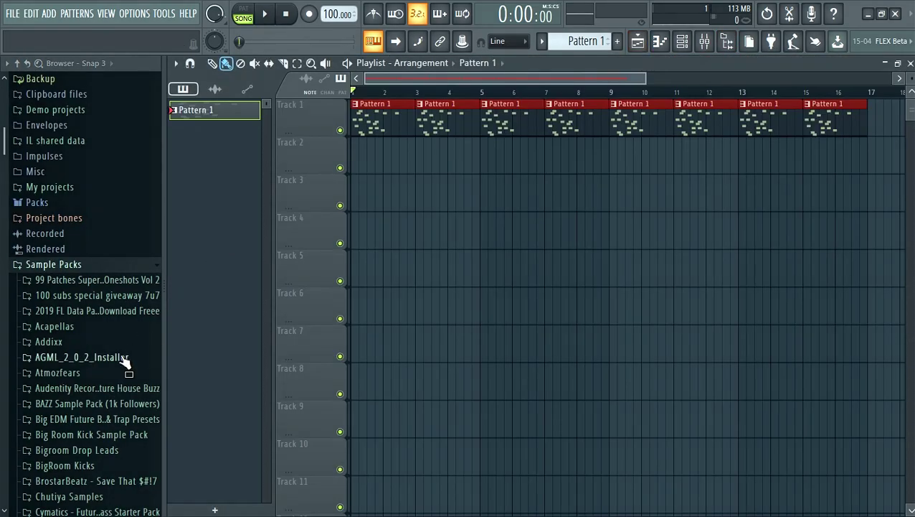
scroll(124, 366, "down", 10)
scroll(115, 358, "down", 6)
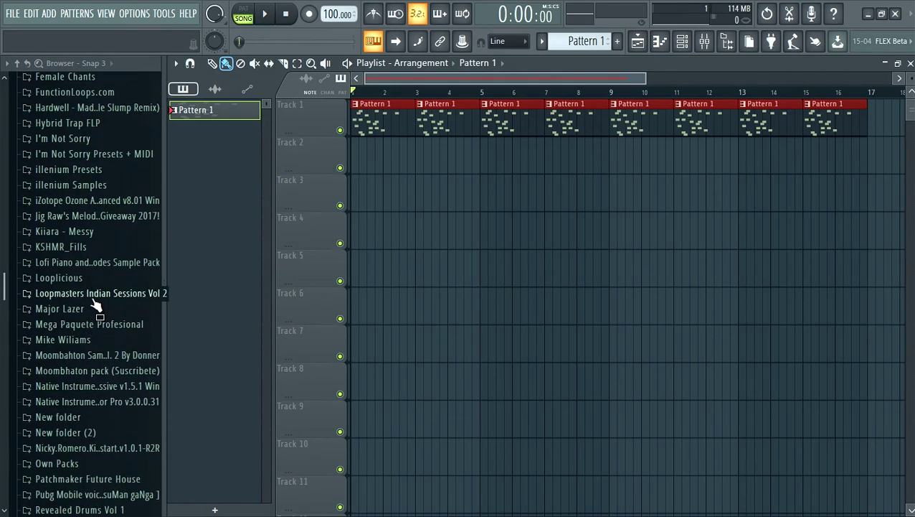
left_click(74, 331)
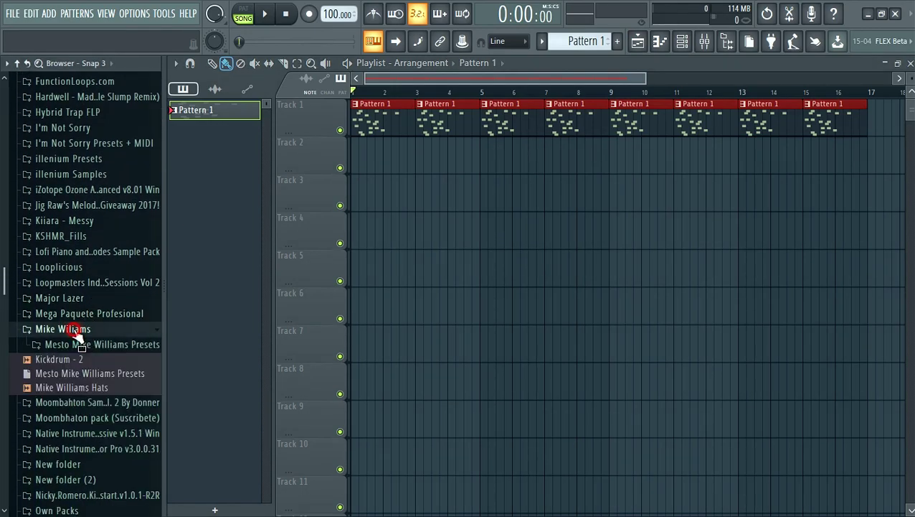
left_click(74, 328)
scroll(78, 358, "down", 4)
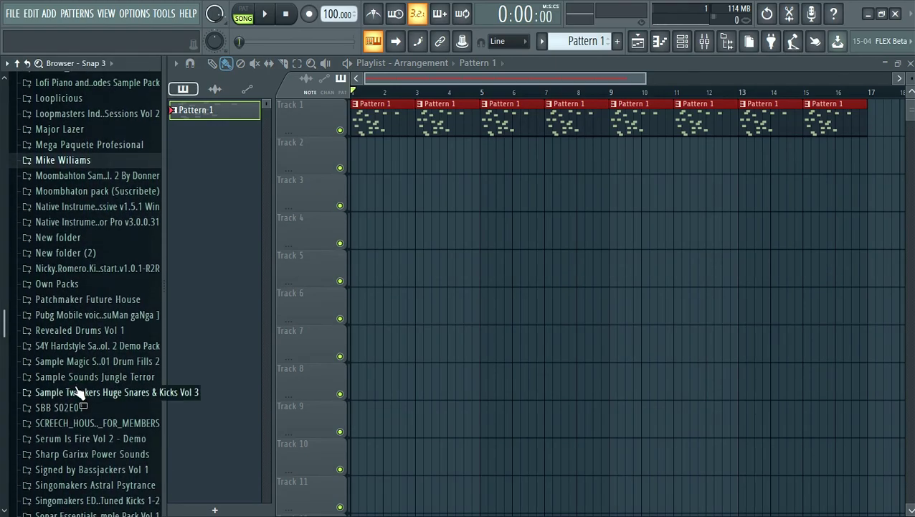
Step: Open the CLAPS folder of the SCREECH_HOUSE members pack and preview SCREECH_HOUSE_-_CLAP_001
left_click(73, 391)
left_click(57, 369)
left_click(76, 384)
left_click_drag(100, 384, 51, 384)
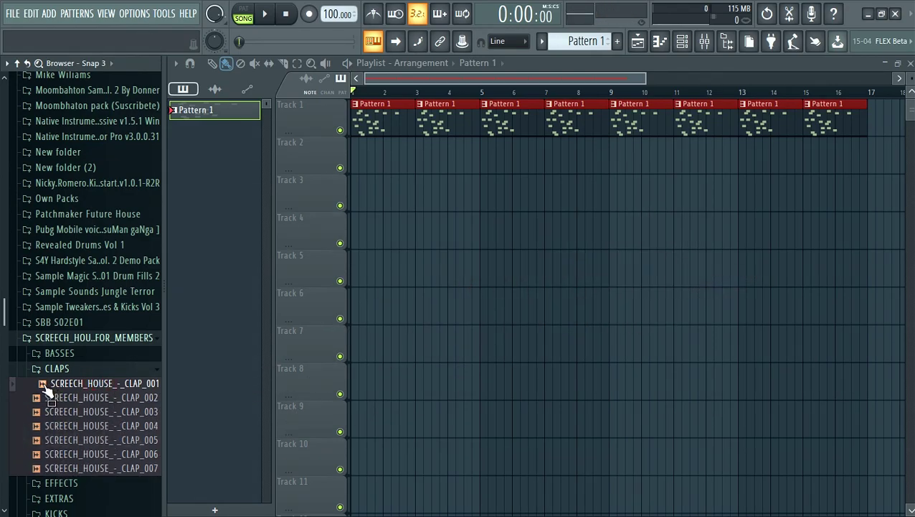
Step: Fill playlist Track 2 with SCREECH_HOUSE_-_CLAP_001 clips from bar 1 to bar 17 and play them with Track 1 muted
mouse_move(41, 386)
left_mouse_down()
mouse_move(159, 492)
mouse_move(474, 307)
mouse_move(488, 272)
mouse_move(354, 153)
mouse_move(459, 160)
left_mouse_up()
left_click_drag(545, 161, 860, 153)
left_click(340, 129)
key("space")
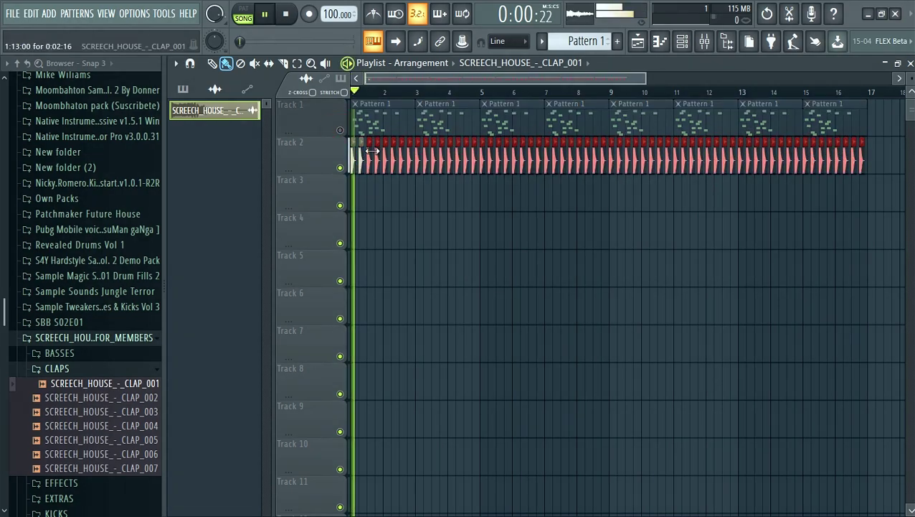
Step: Stop playback, unmute playlist Track 1 and close the playlist
key("space")
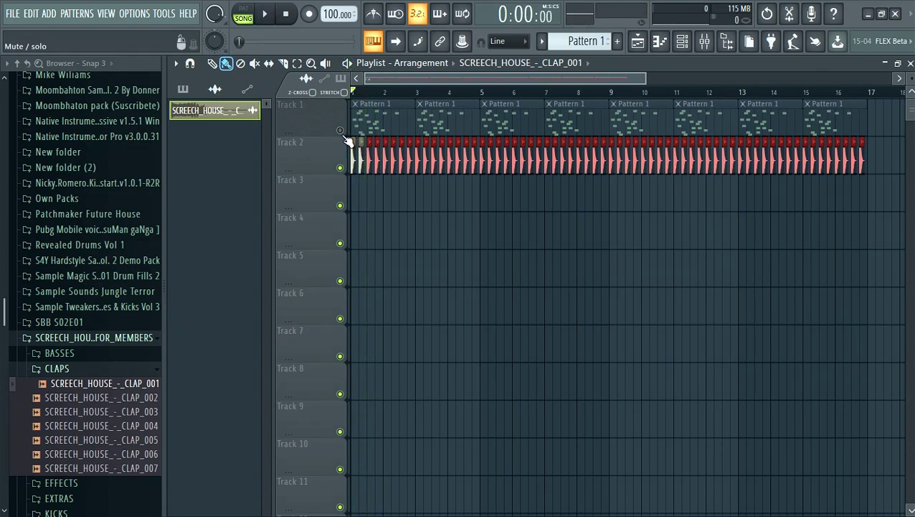
left_click(340, 131)
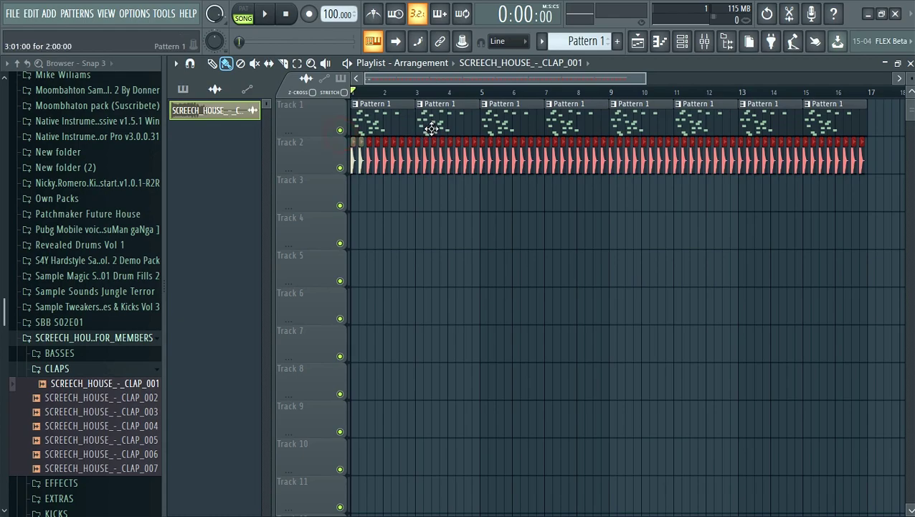
left_click(909, 63)
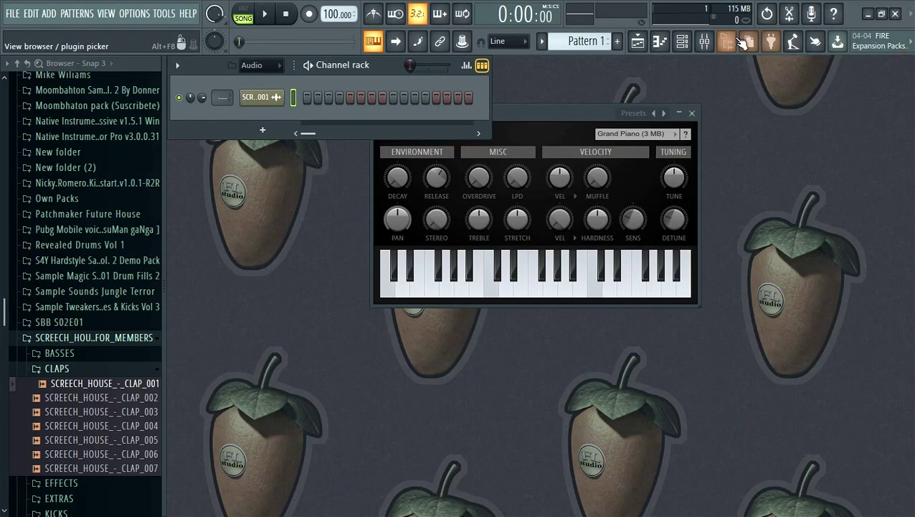
Step: View the project's patterns and channels in the project picker and return to the channel rack
left_click(750, 46)
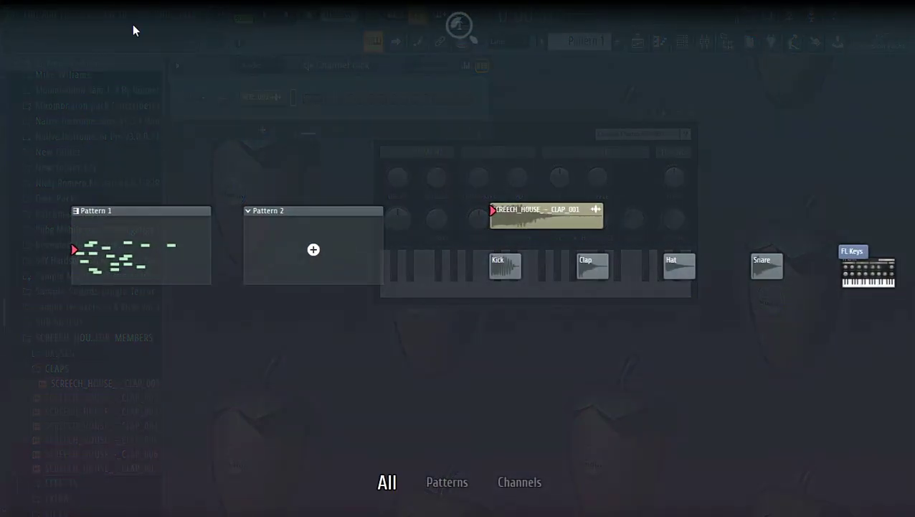
left_click(154, 125)
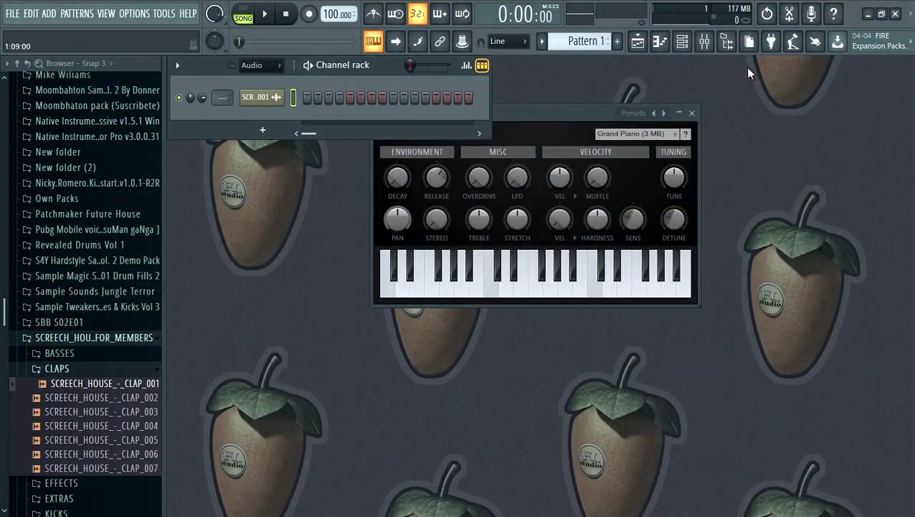
left_click(756, 53)
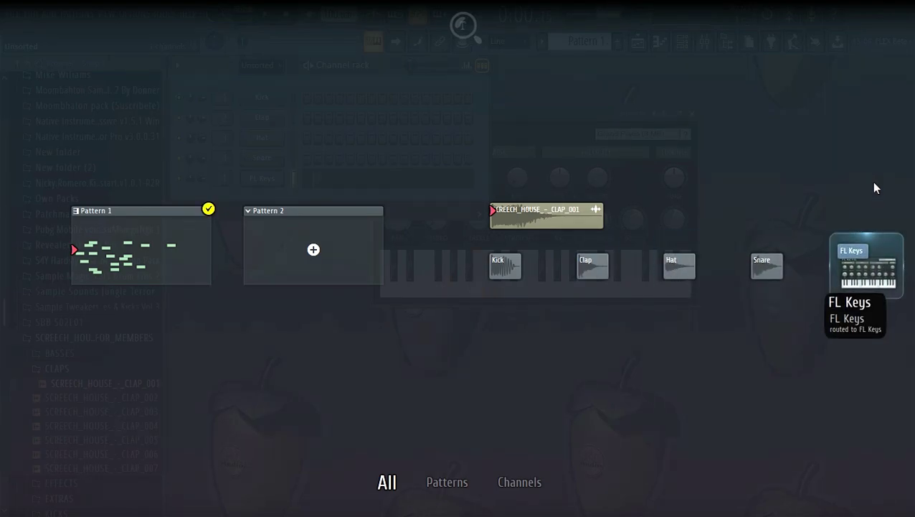
left_click(868, 243)
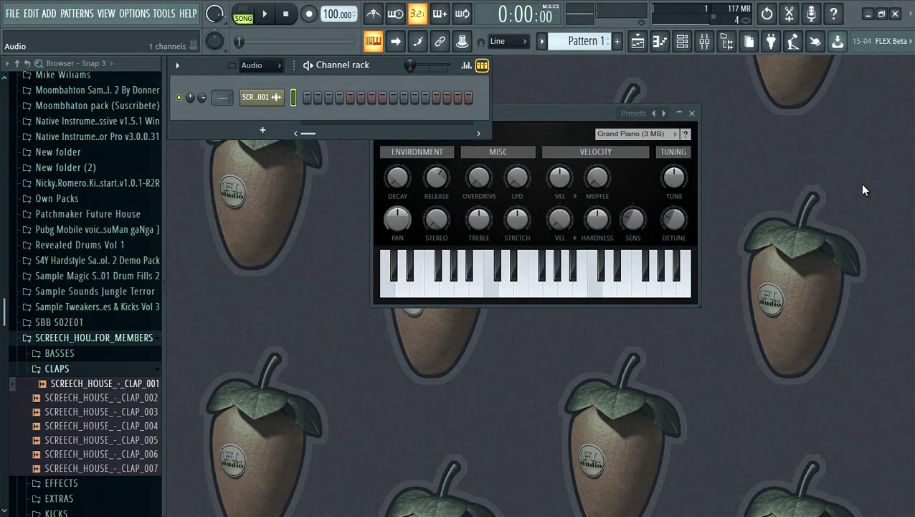
left_click(749, 41)
Step: Set the project tempo to 90 BPM by tapping the beat in the tempo tapper, and close the tapper
left_click(793, 43)
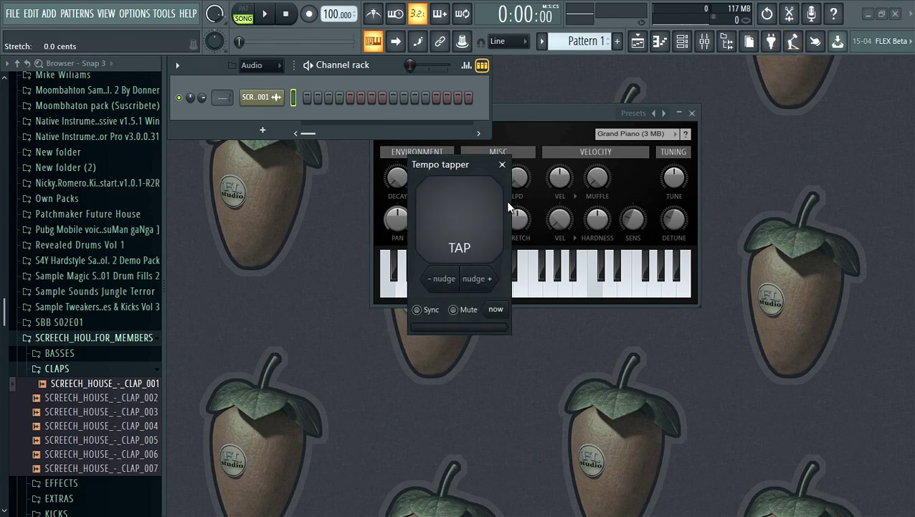
left_click(474, 214)
left_click(474, 215)
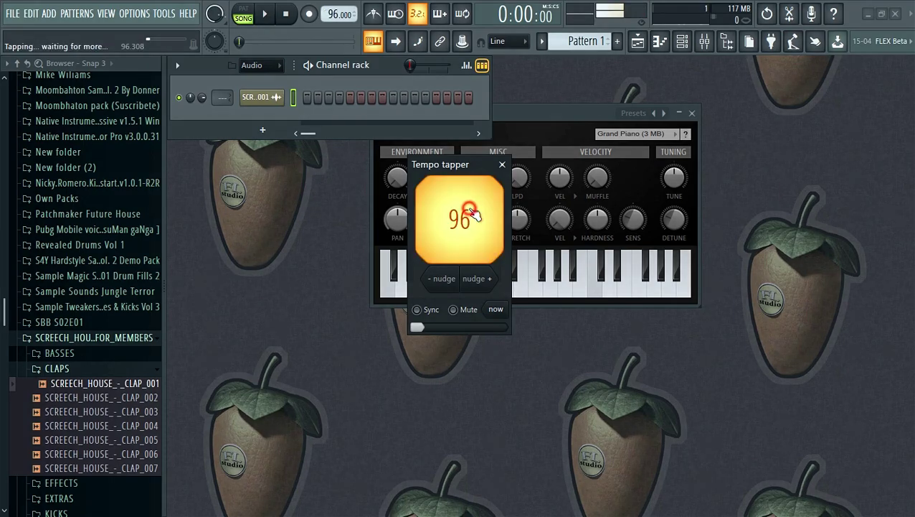
left_click(473, 215)
left_click(473, 215)
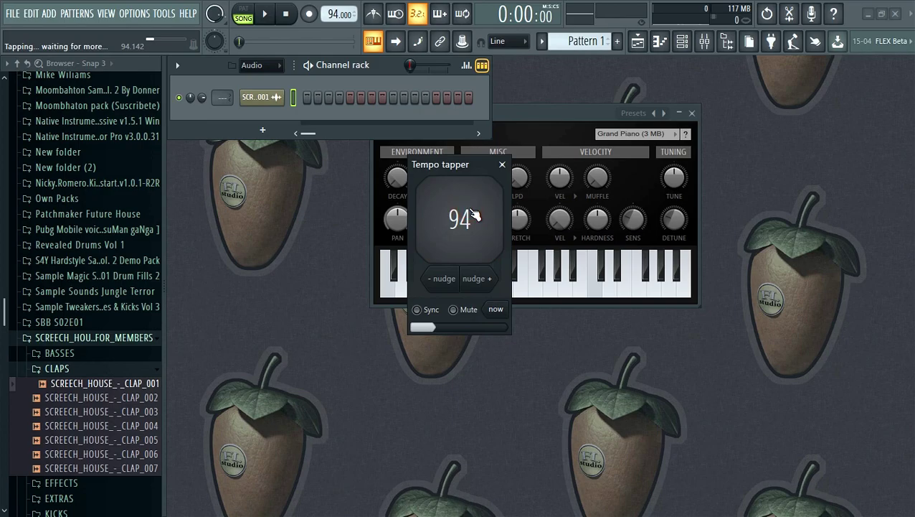
left_click(464, 235)
left_click(467, 236)
left_click(468, 239)
left_click(467, 238)
left_click(468, 239)
left_click(468, 238)
left_click(467, 238)
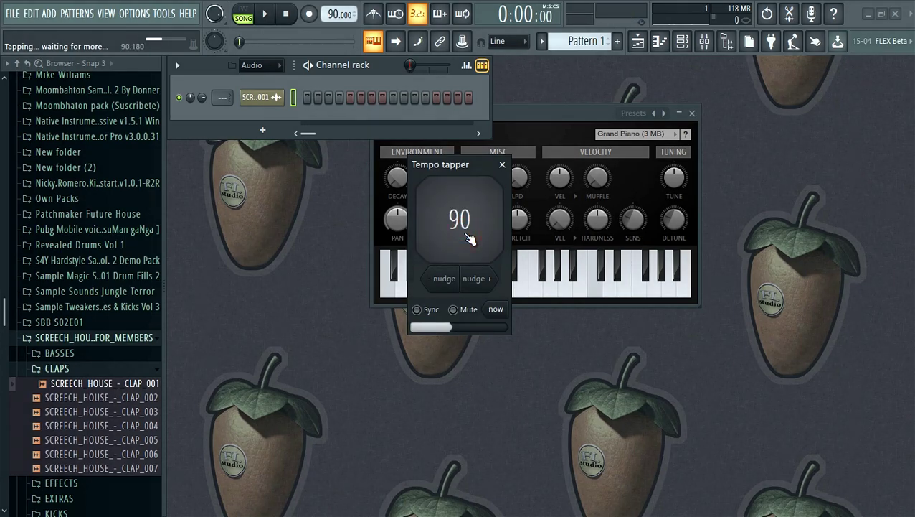
left_click(468, 239)
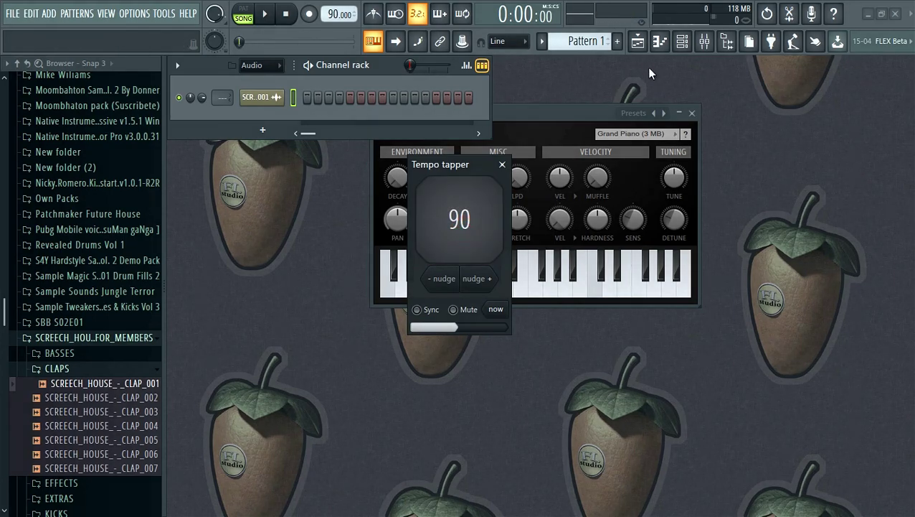
left_click(502, 164)
Step: Check the playlist, enable the metronome and play Pattern 1 briefly in pattern mode
left_click(651, 43)
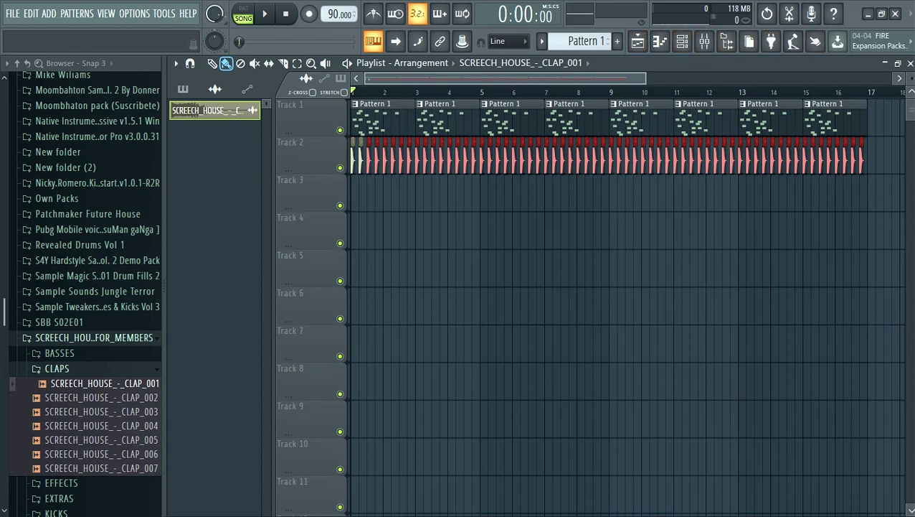
left_click(910, 63)
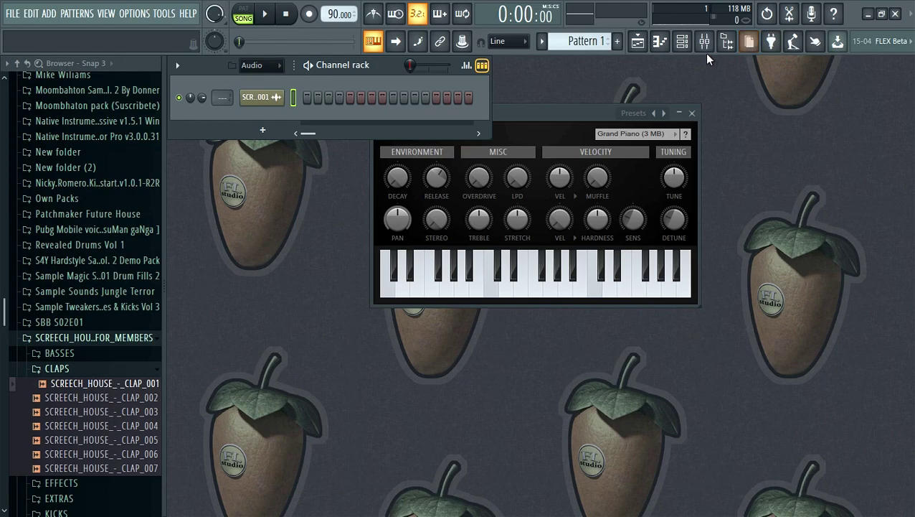
left_click(374, 14)
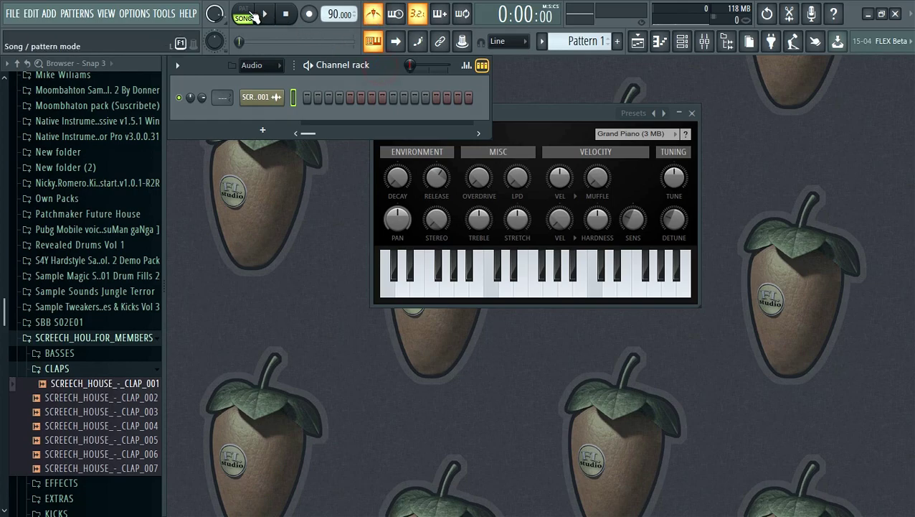
left_click(247, 14)
left_click(271, 19)
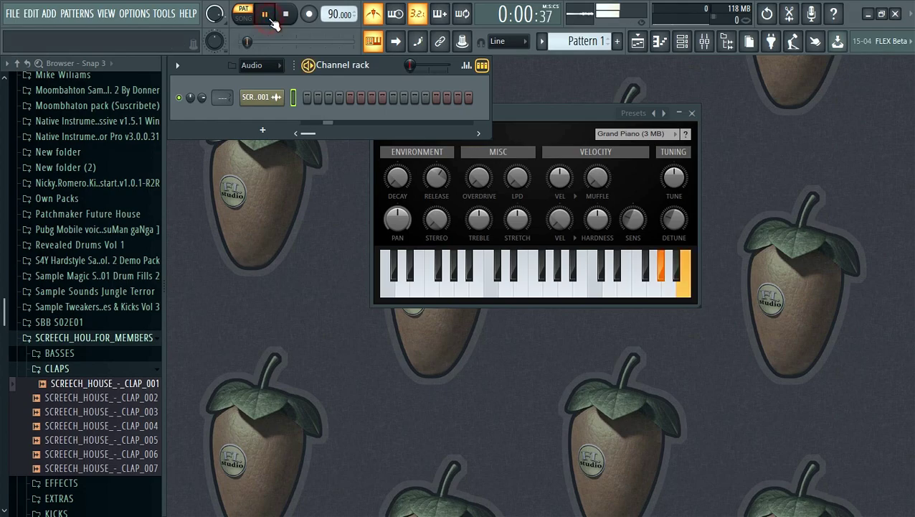
left_click(265, 15)
Step: Show the Unsorted channels in the channel rack, mute FL Keys and play the metronome on its own
left_click(277, 67)
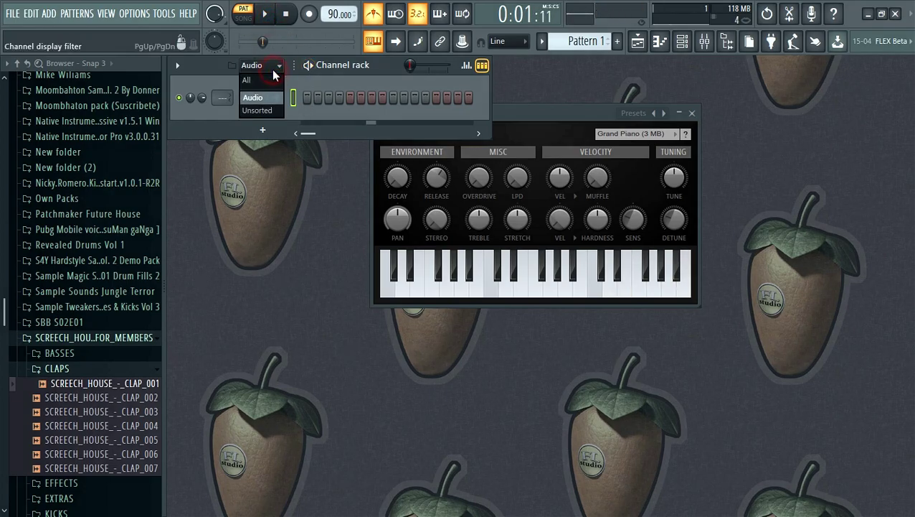
left_click(260, 113)
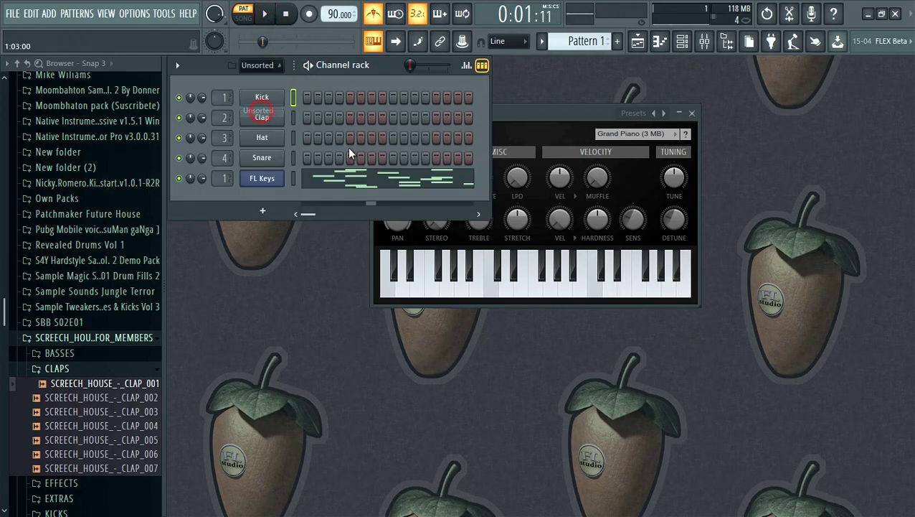
left_click(179, 178)
left_click(264, 14)
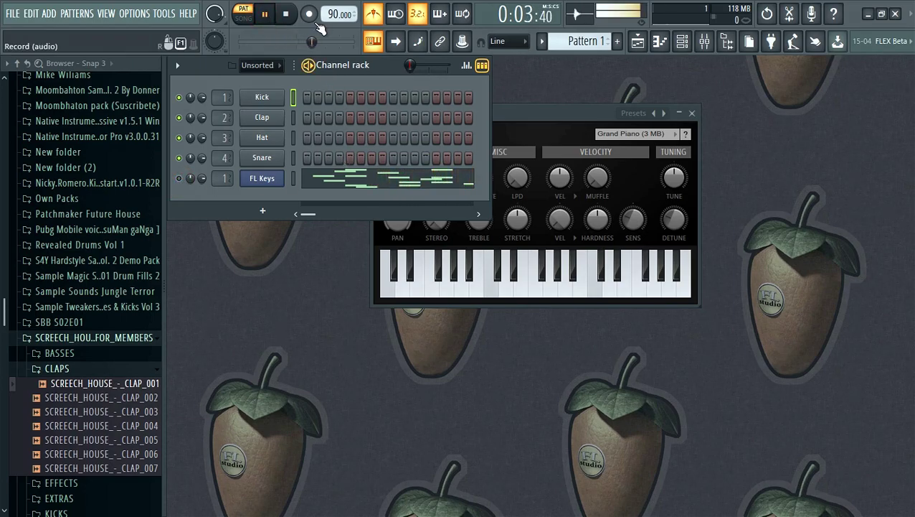
left_click(286, 14)
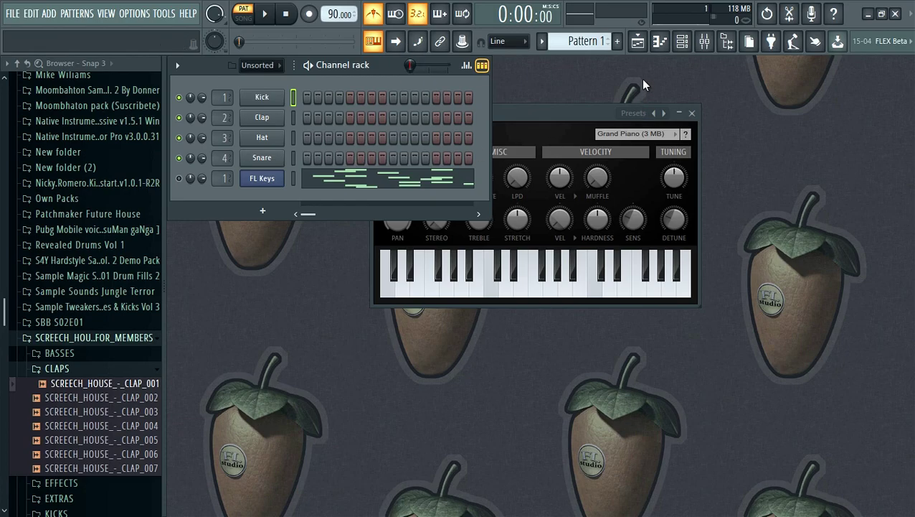
Step: Save the project to the Desktop as an FL Studio song file named DAME IS THE BOSS
left_click(15, 15)
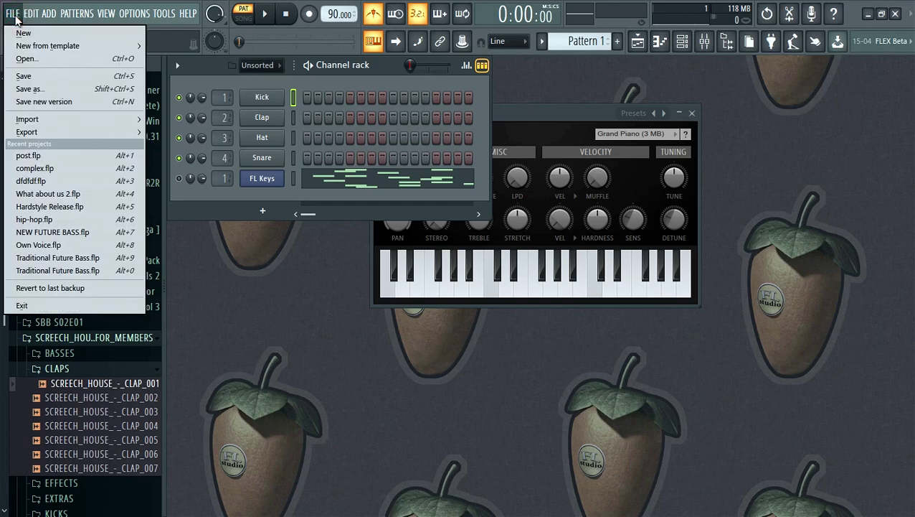
left_click(28, 88)
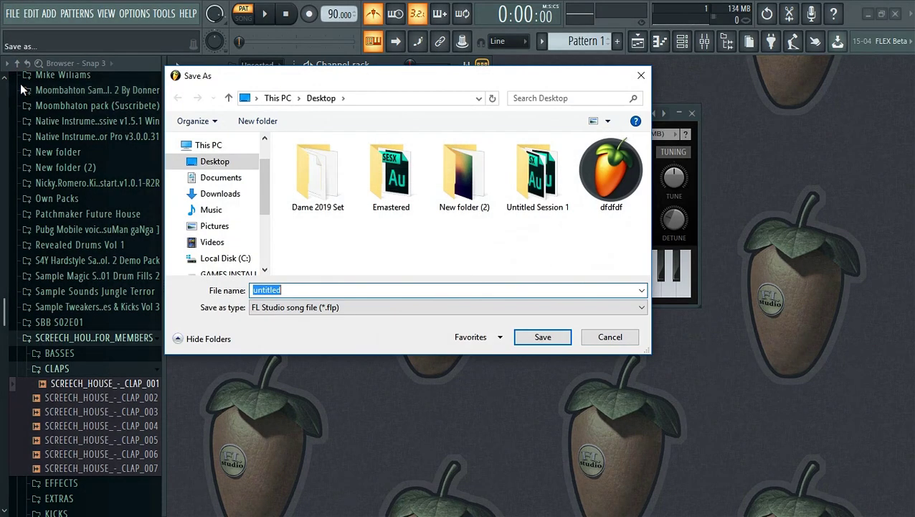
scroll(261, 203, "down", 2)
scroll(261, 203, "up", 3)
scroll(237, 208, "down", 2)
scroll(237, 208, "up", 2)
left_click(224, 206)
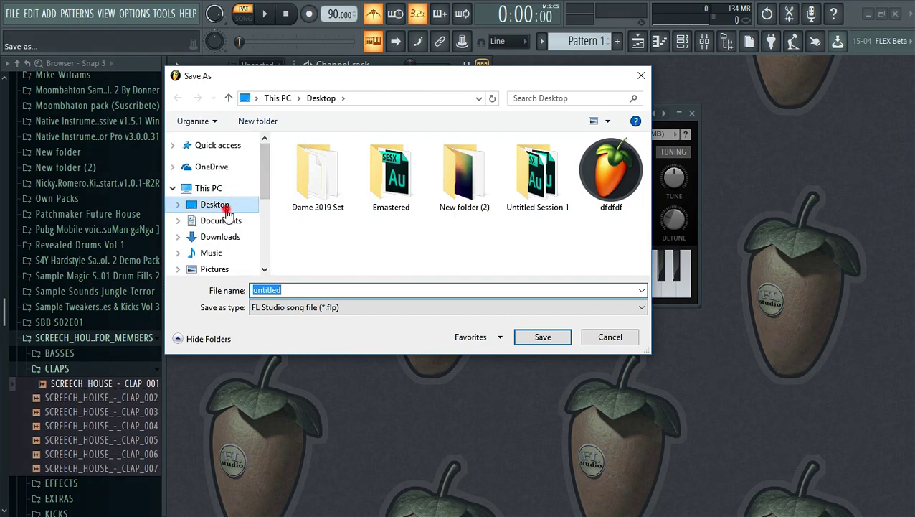
double_click(305, 289)
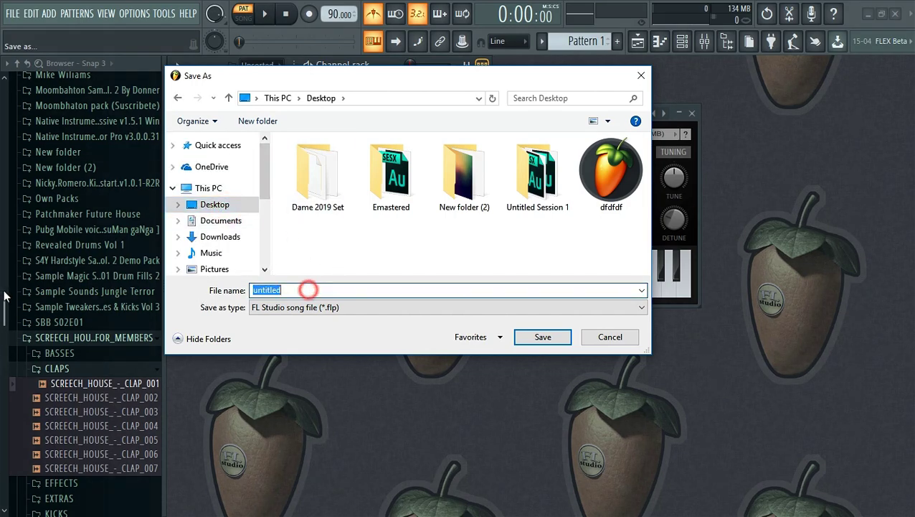
double_click(307, 290)
type("DAME")
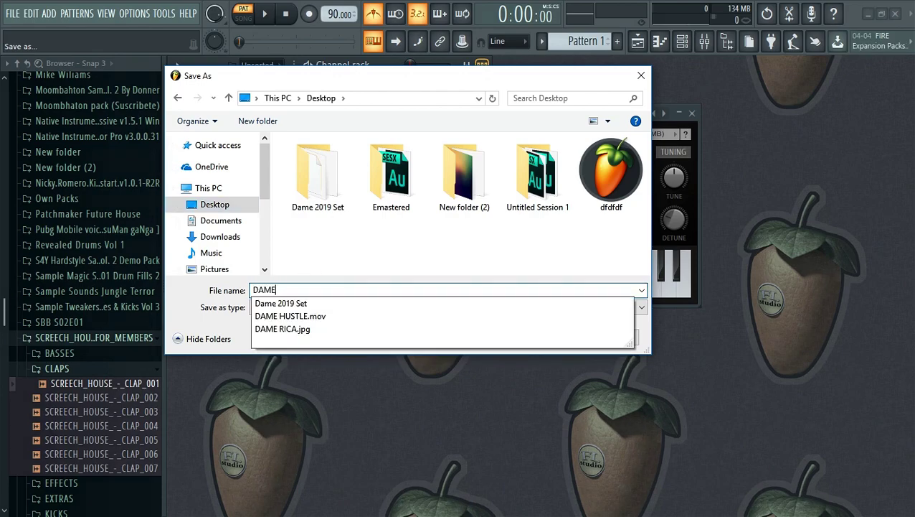
type(" IS THE BOSS")
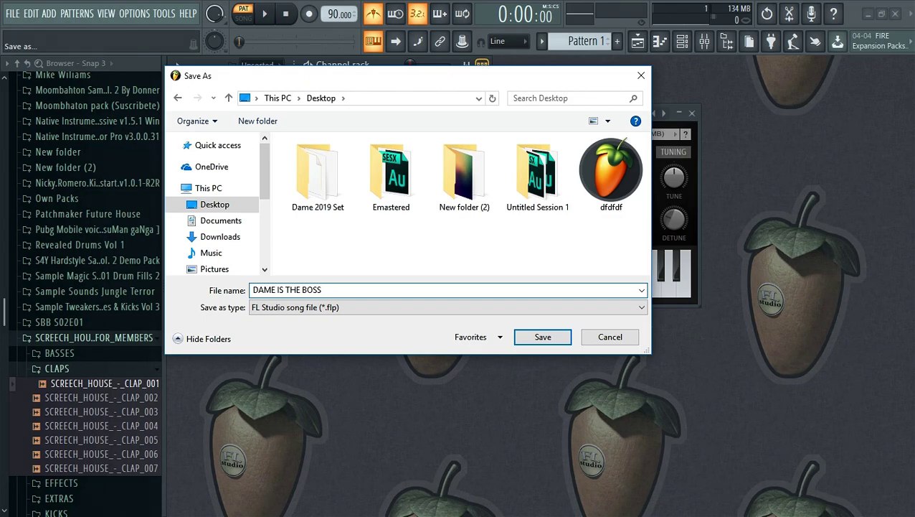
left_click(542, 337)
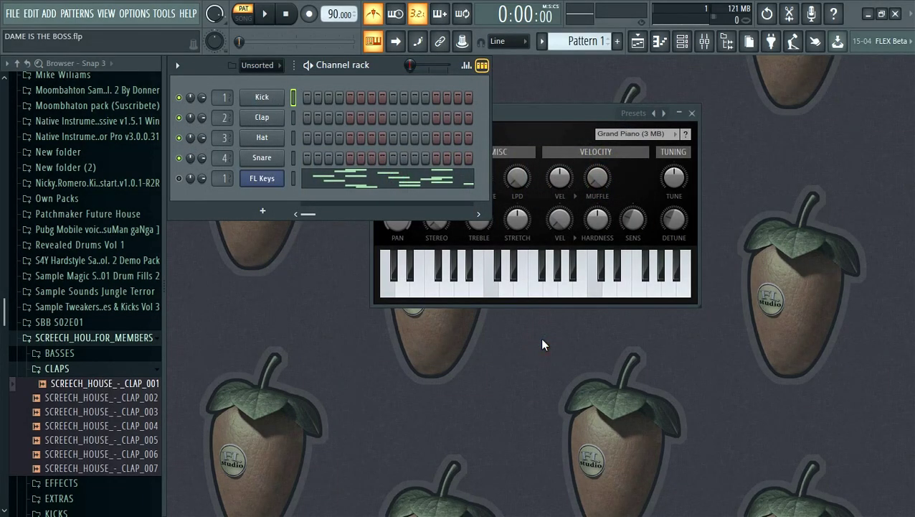
Step: Check the saved project file on the desktop, return to FL Studio and view the playlist arrangement
left_click(868, 14)
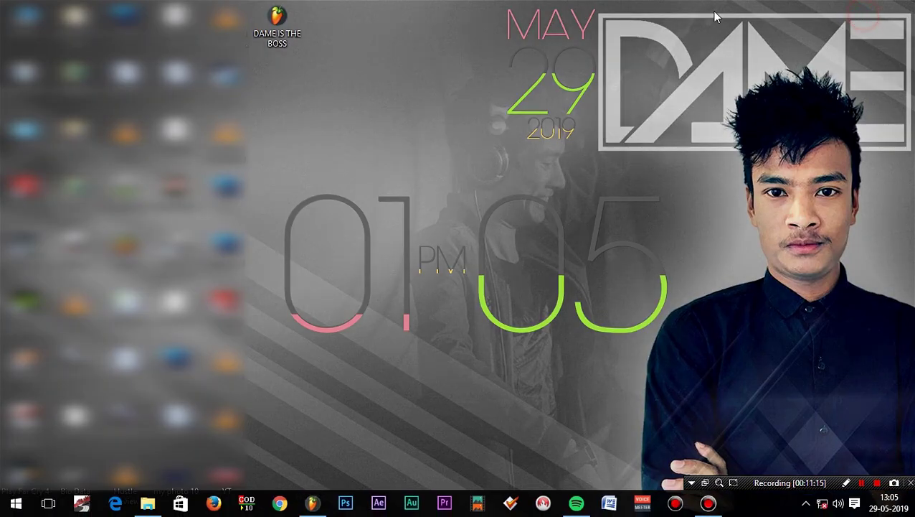
left_click(271, 39)
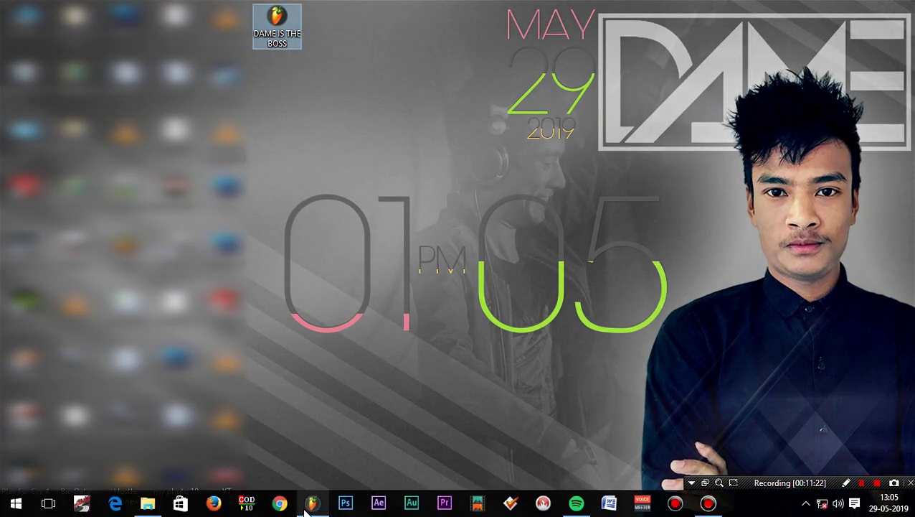
left_click(306, 500)
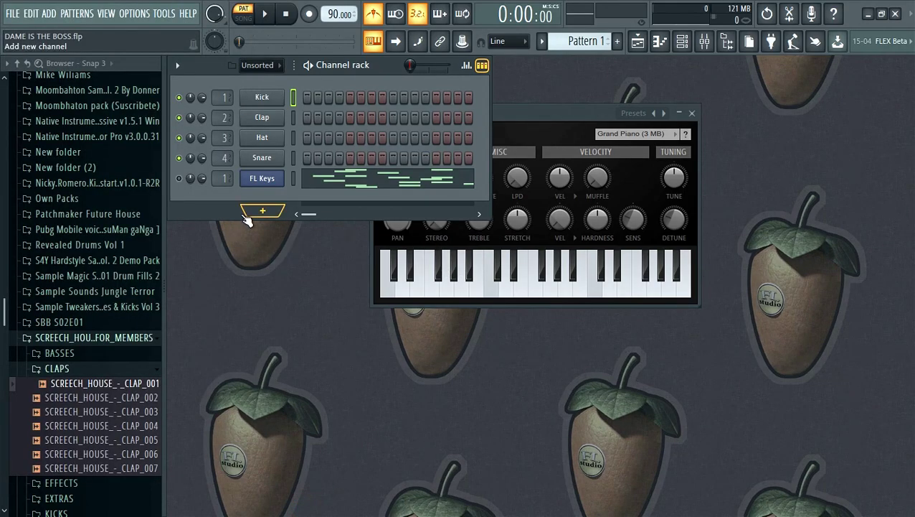
left_click(638, 41)
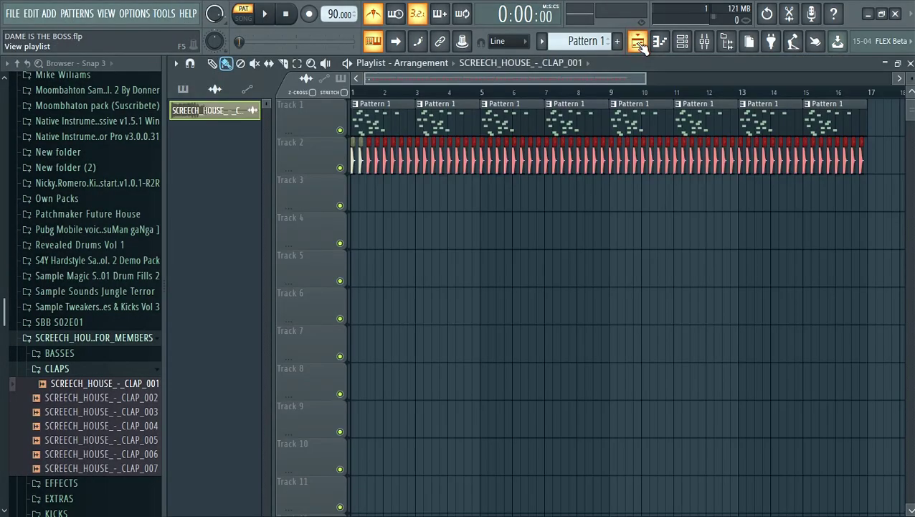
left_click(910, 63)
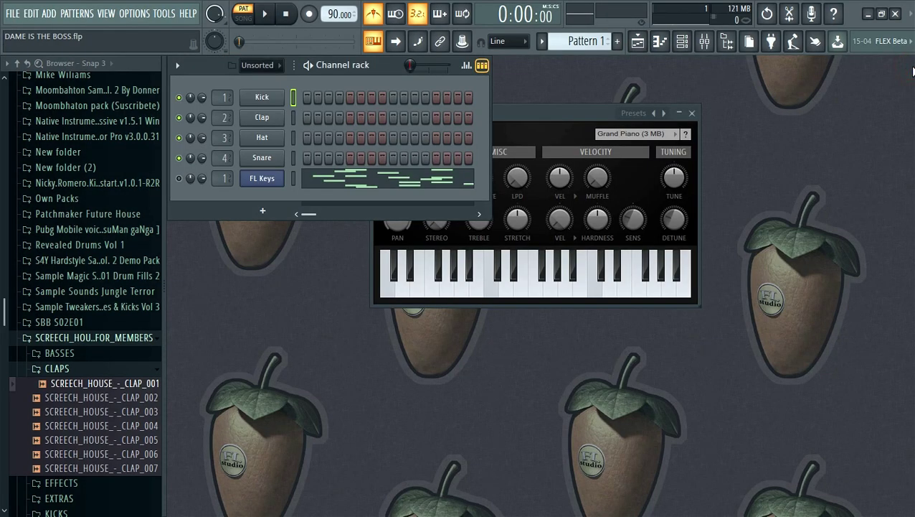